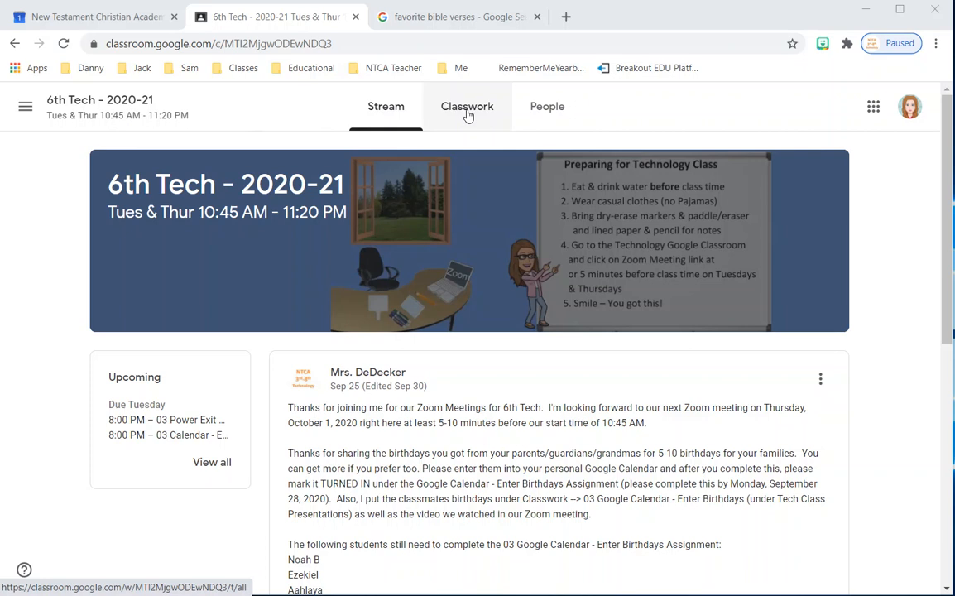
Open the 2021 Calendar Facing Pages Template slides attached to the 02 Calendar Project Assignment in the class's classwork.
{"action": "left_click", "coordinate": [467, 114]}
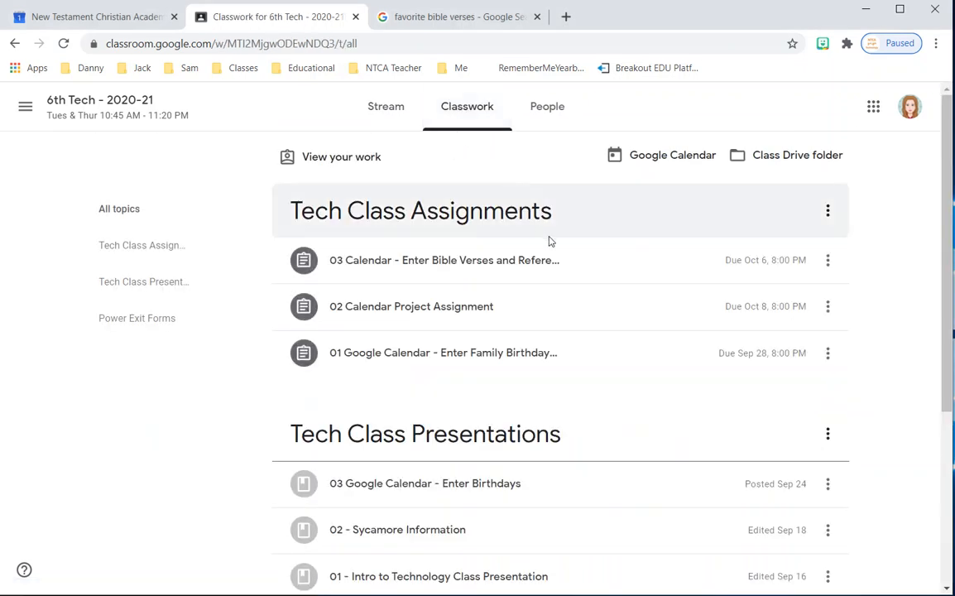
{"action": "left_click", "coordinate": [448, 312]}
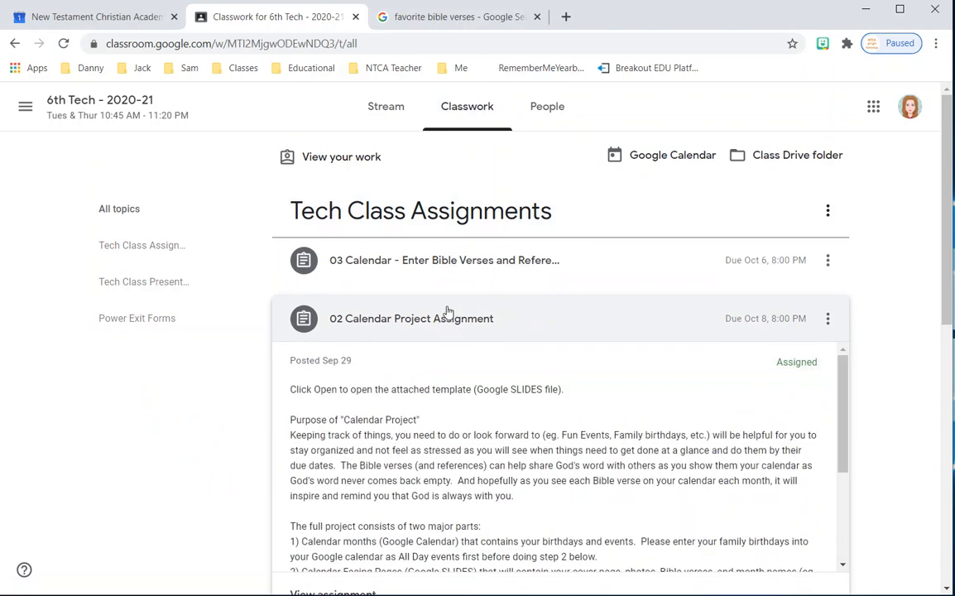
{"action": "scroll", "coordinate": [569, 298], "scroll_direction": "down", "scroll_amount": 2}
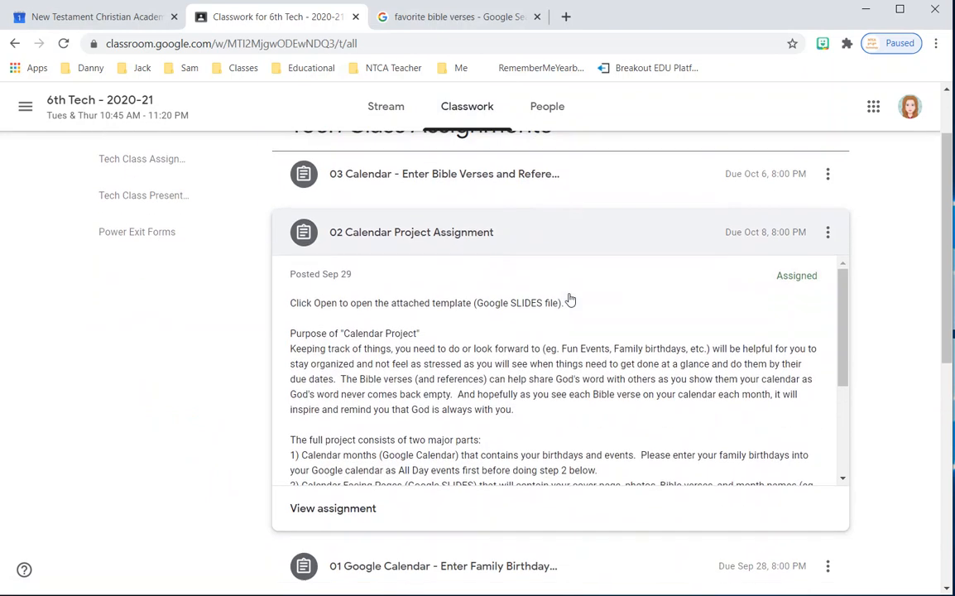
{"action": "scroll", "coordinate": [569, 297], "scroll_direction": "down", "scroll_amount": 3}
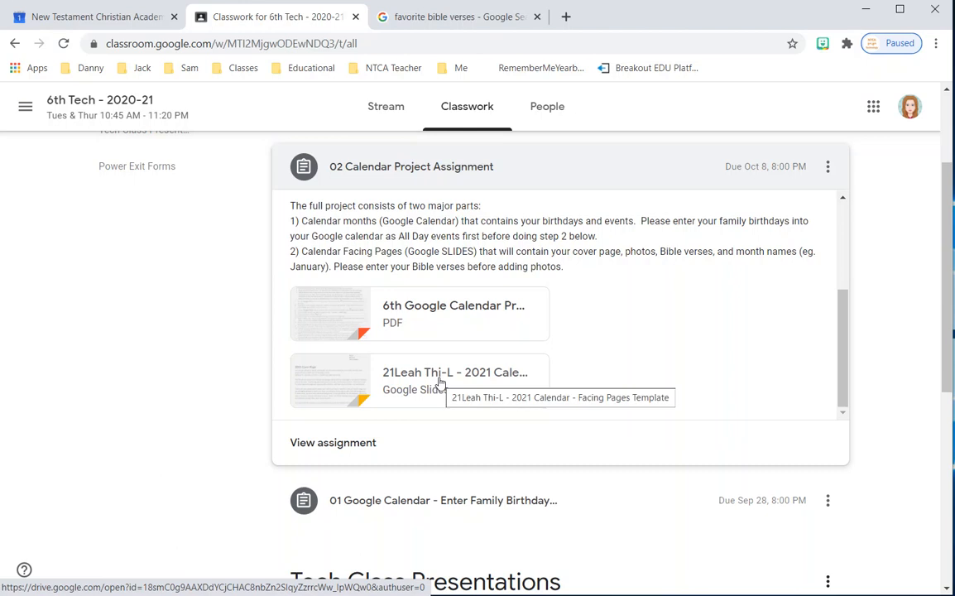
{"action": "left_click", "coordinate": [373, 385]}
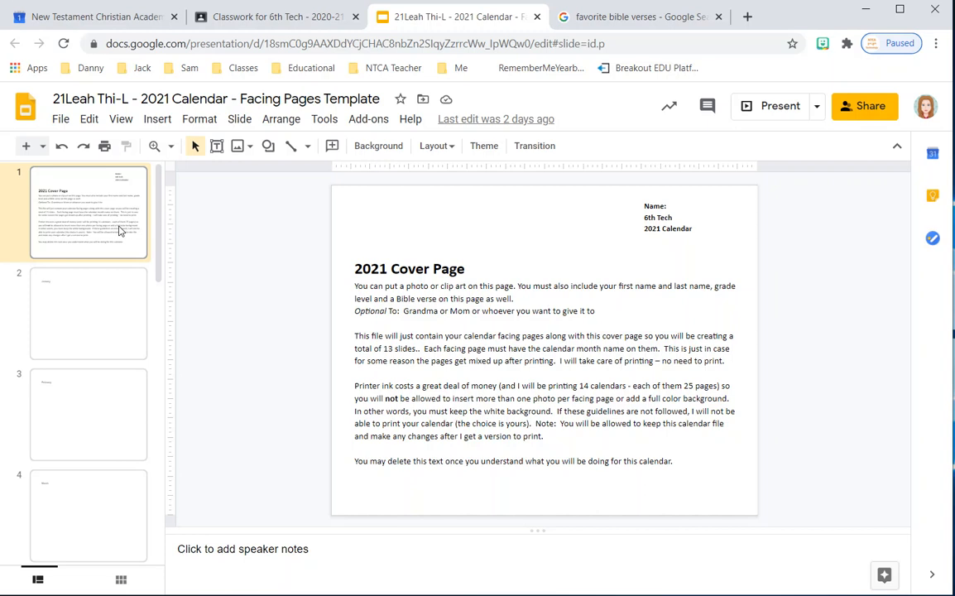
Fill in the teacher's name after the "Name:" label on the cover slide.
{"action": "left_click", "coordinate": [676, 205]}
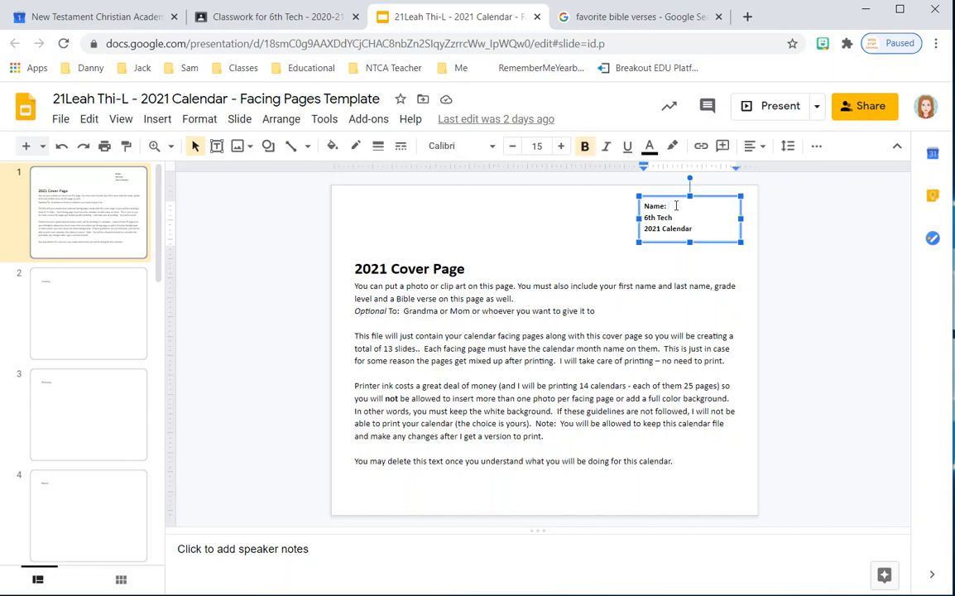
{"action": "type", "text": "Le"}
{"action": "key", "text": "BackSpace"}
{"action": "key", "text": "BackSpace"}
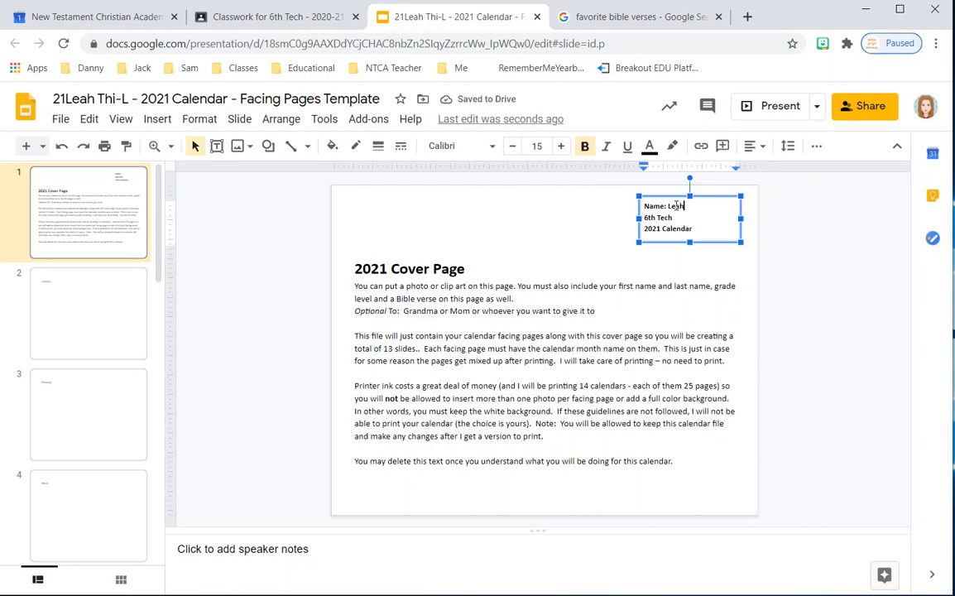
{"action": "type", "text": "Mrs. DeDecker"}
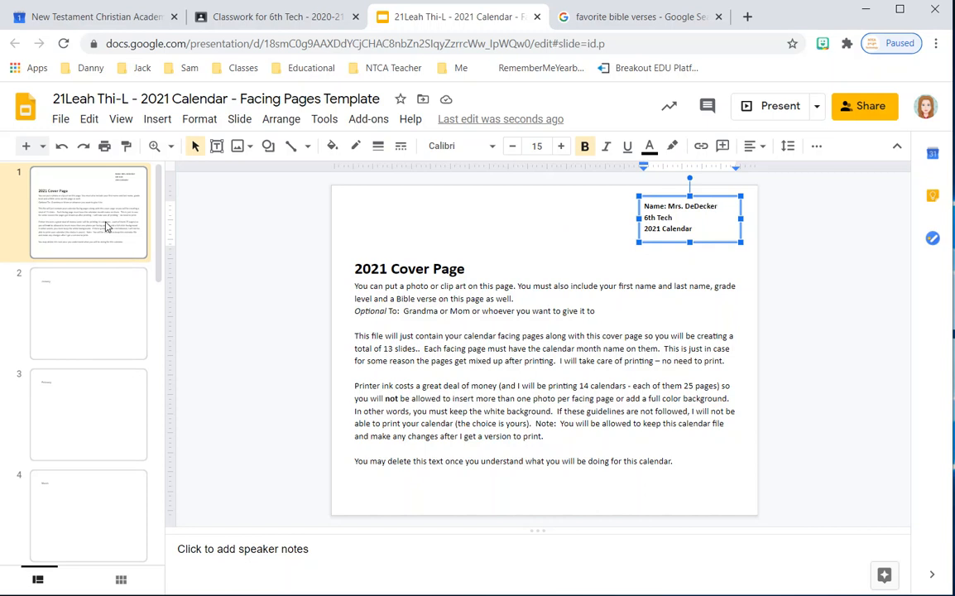
Look through the monthly facing-page slides from January to December and return to the cover slide.
{"action": "left_click", "coordinate": [110, 292]}
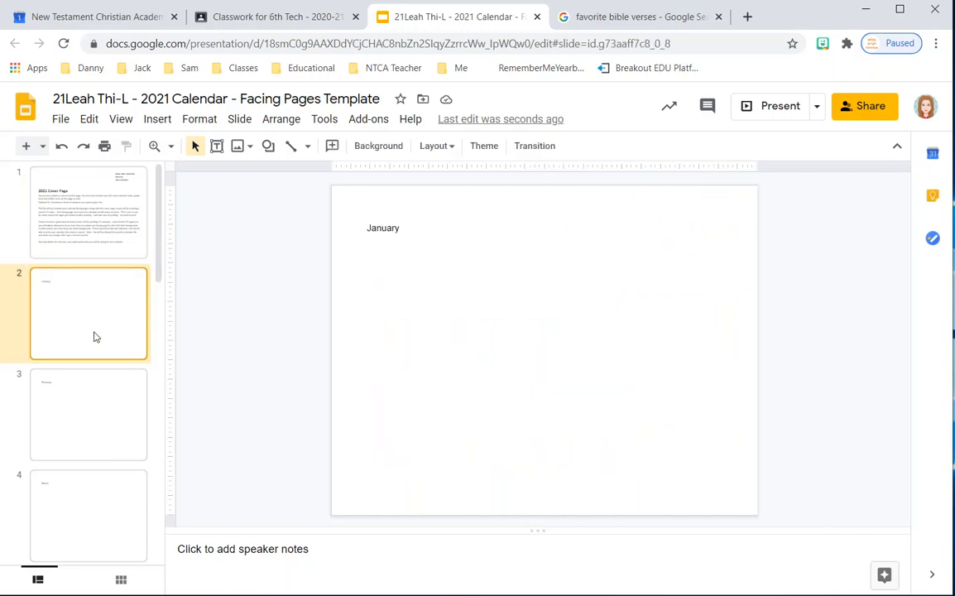
{"action": "left_click", "coordinate": [93, 412]}
{"action": "scroll", "coordinate": [93, 454], "scroll_direction": "down", "scroll_amount": 2}
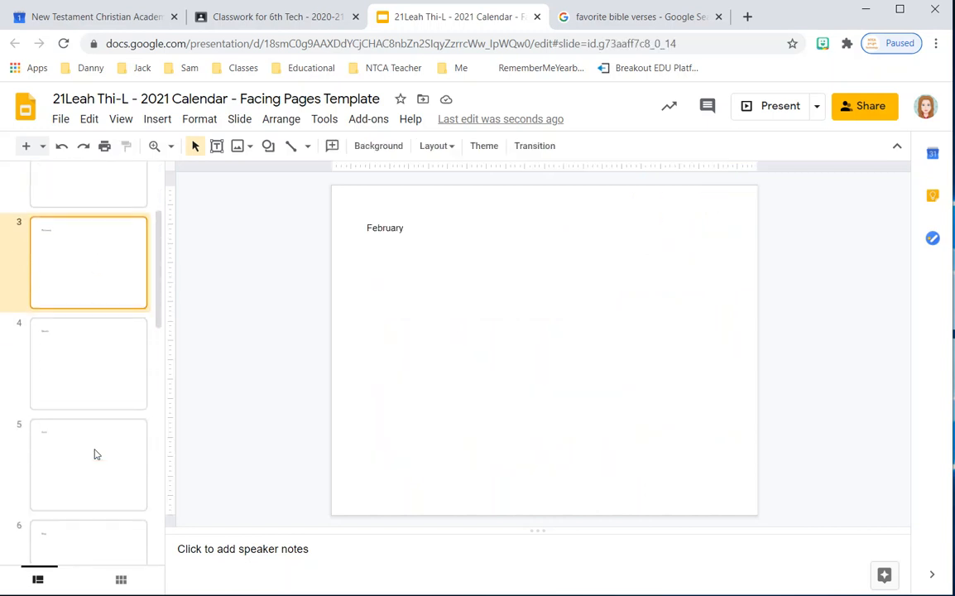
{"action": "left_click", "coordinate": [89, 374]}
{"action": "left_click", "coordinate": [96, 446]}
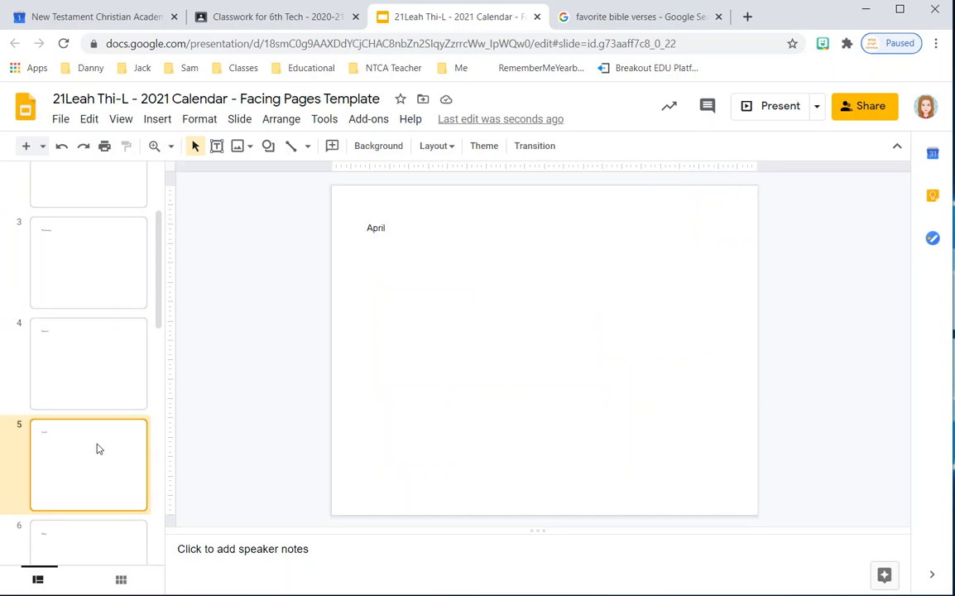
{"action": "scroll", "coordinate": [129, 469], "scroll_direction": "down", "scroll_amount": 3}
{"action": "left_click", "coordinate": [101, 334]}
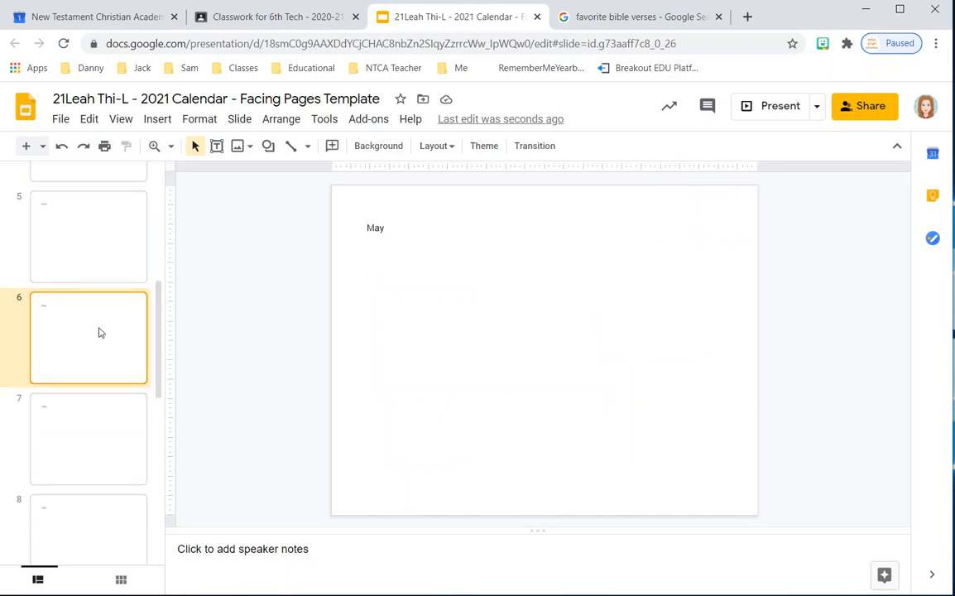
{"action": "left_click", "coordinate": [98, 434]}
{"action": "scroll", "coordinate": [105, 486], "scroll_direction": "down", "scroll_amount": 5}
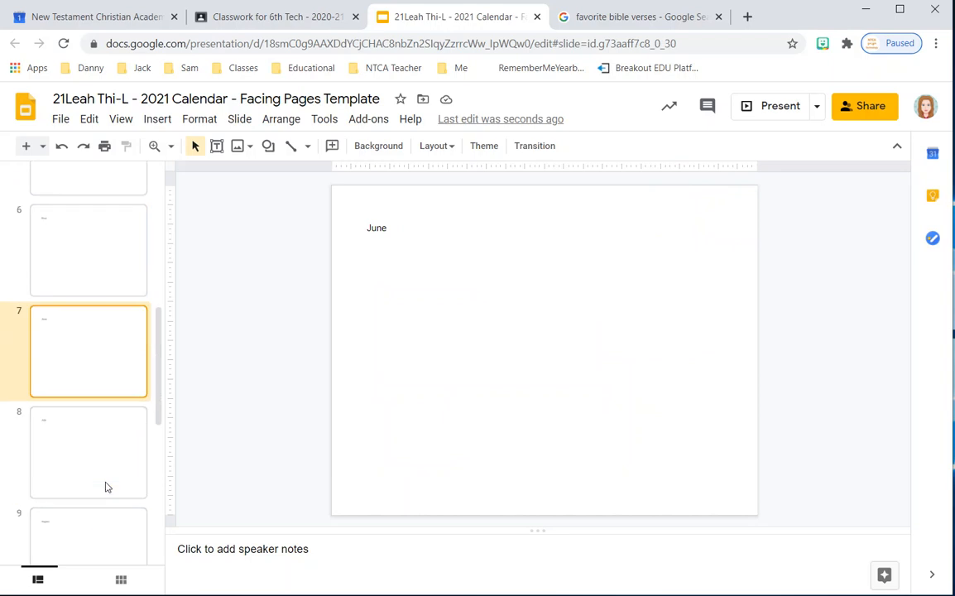
{"action": "scroll", "coordinate": [97, 522], "scroll_direction": "down", "scroll_amount": 1}
{"action": "left_click", "coordinate": [97, 514]}
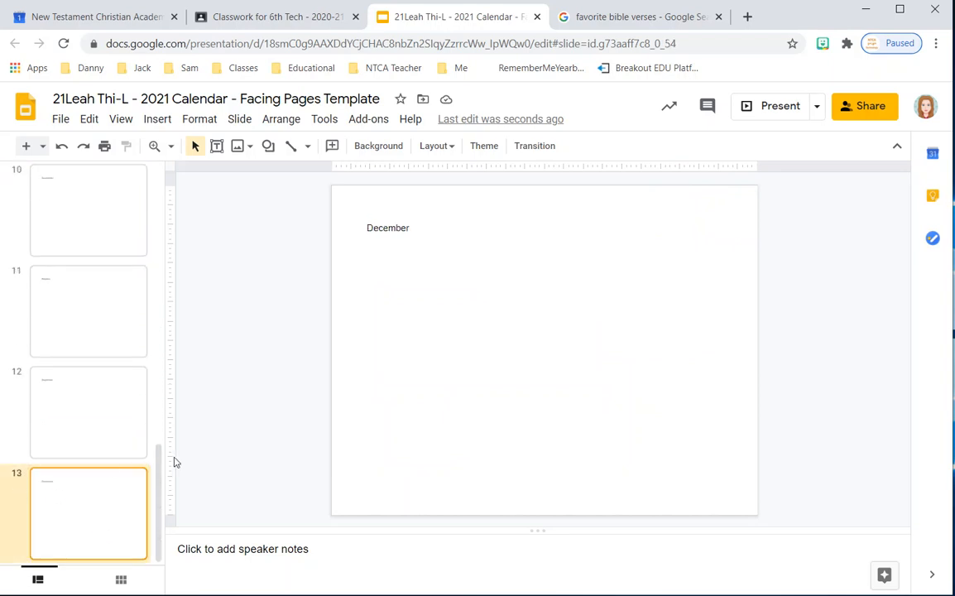
{"action": "left_click_drag", "start_coordinate": [162, 471], "coordinate": [152, 156]}
{"action": "left_click", "coordinate": [92, 197]}
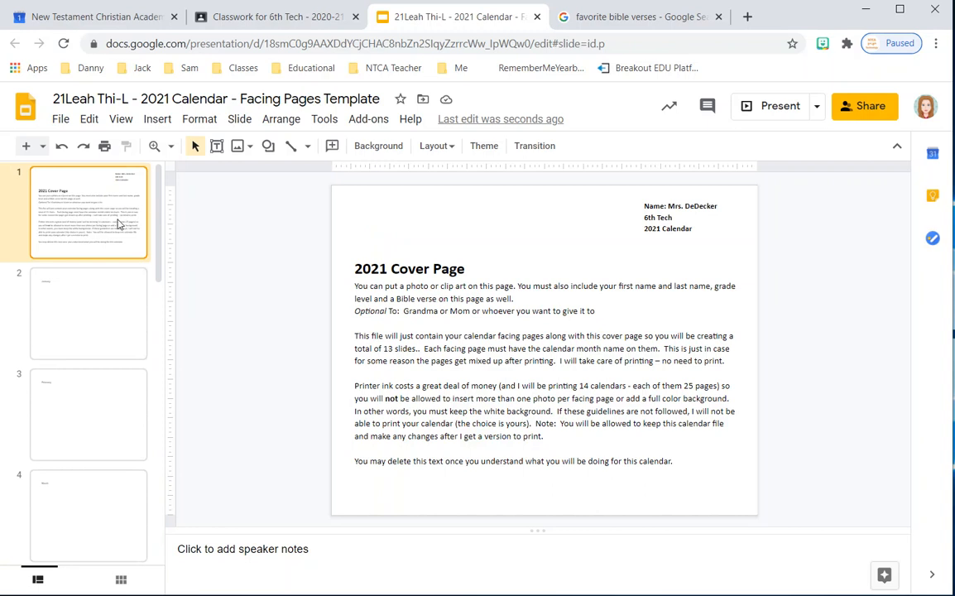
{"action": "left_click", "coordinate": [97, 311]}
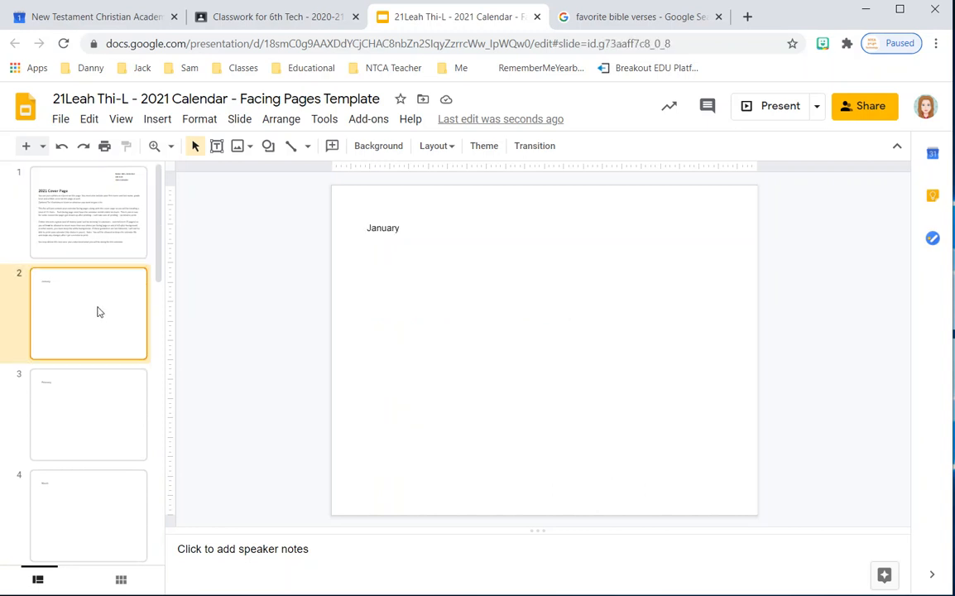
{"action": "left_click", "coordinate": [87, 232]}
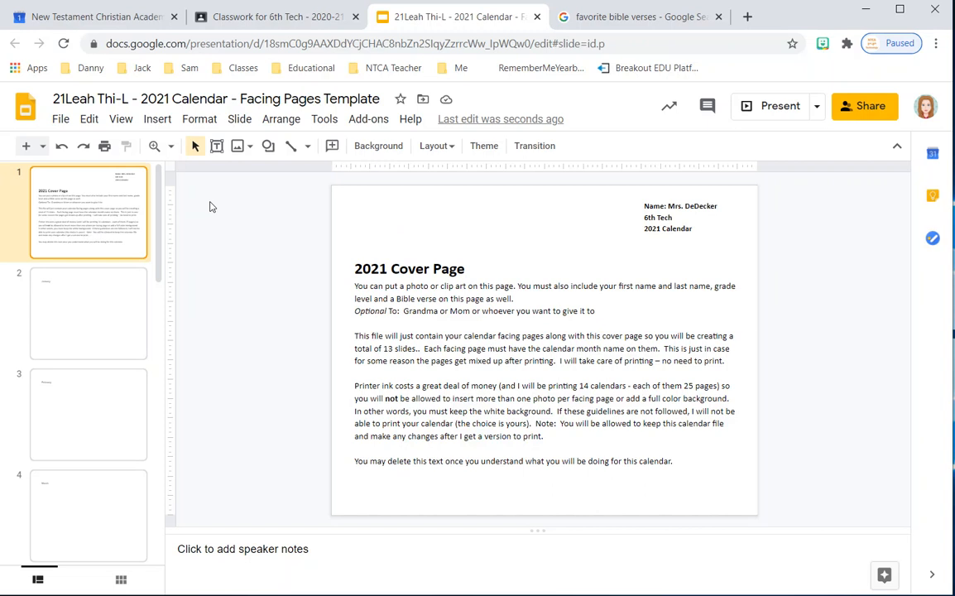
Draw a wide, empty text box above the "2021 Cover Page" heading, beside the name block.
{"action": "left_click", "coordinate": [488, 260]}
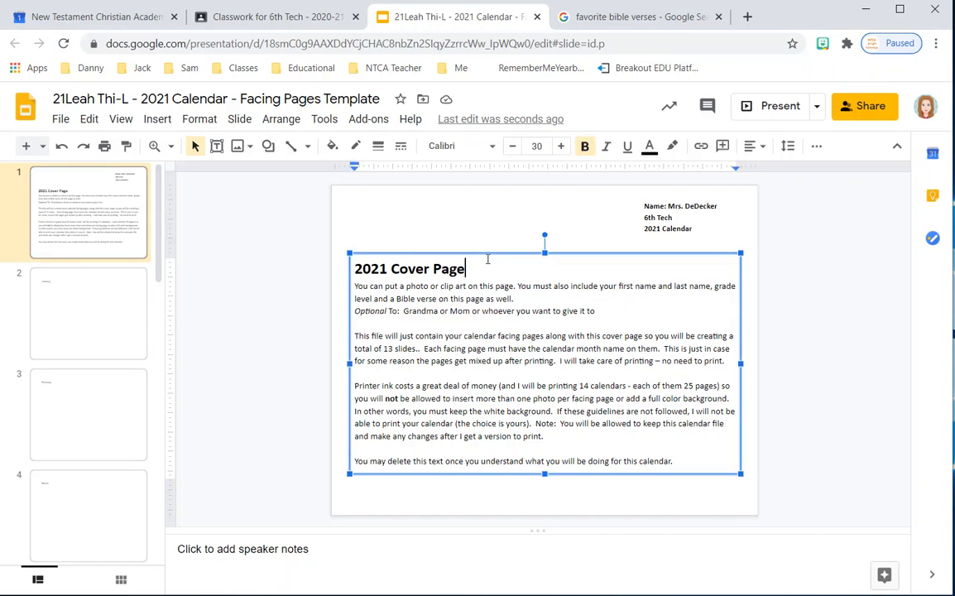
{"action": "left_click", "coordinate": [380, 202]}
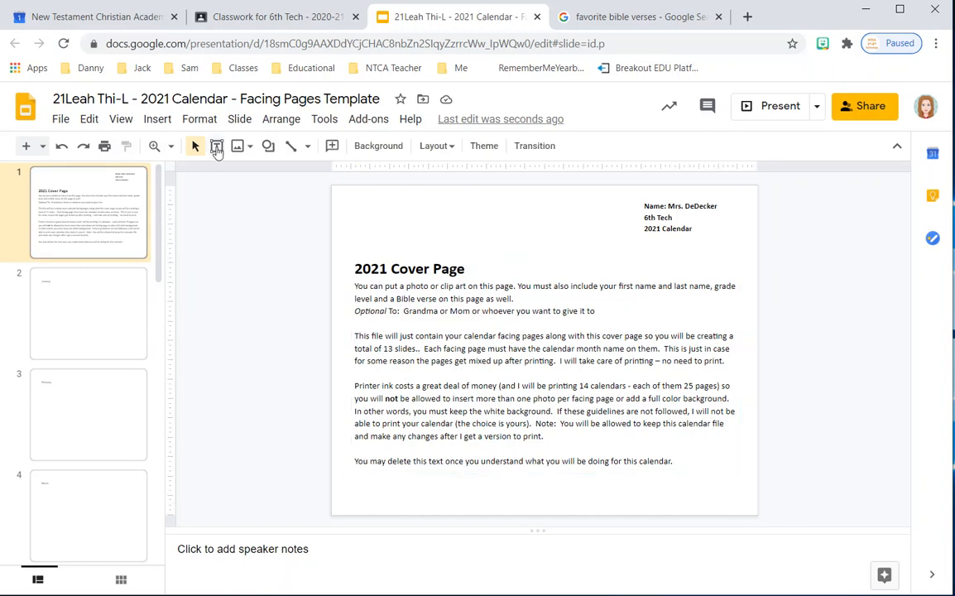
{"action": "left_click", "coordinate": [217, 147]}
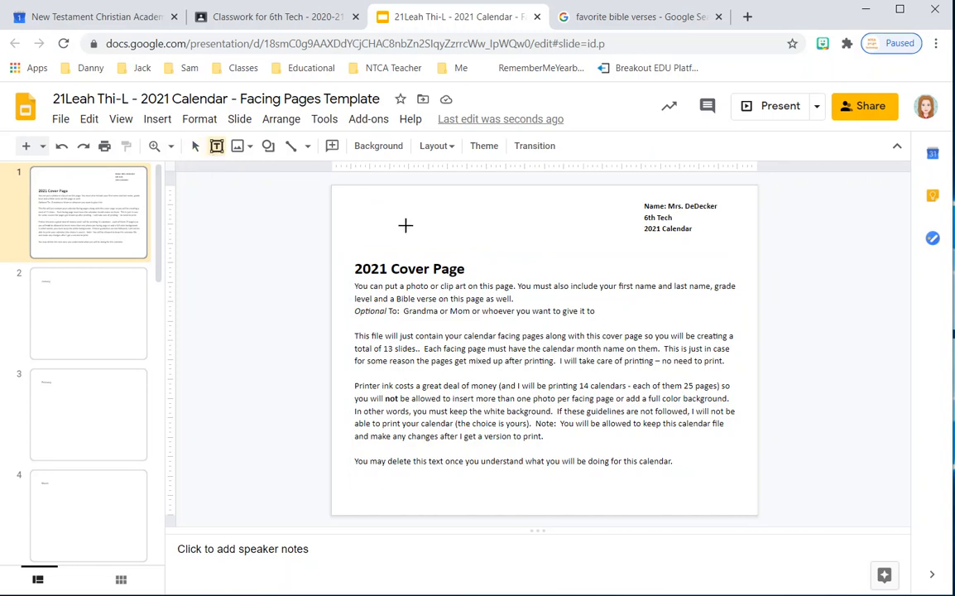
{"action": "left_click_drag", "start_coordinate": [348, 197], "coordinate": [626, 249]}
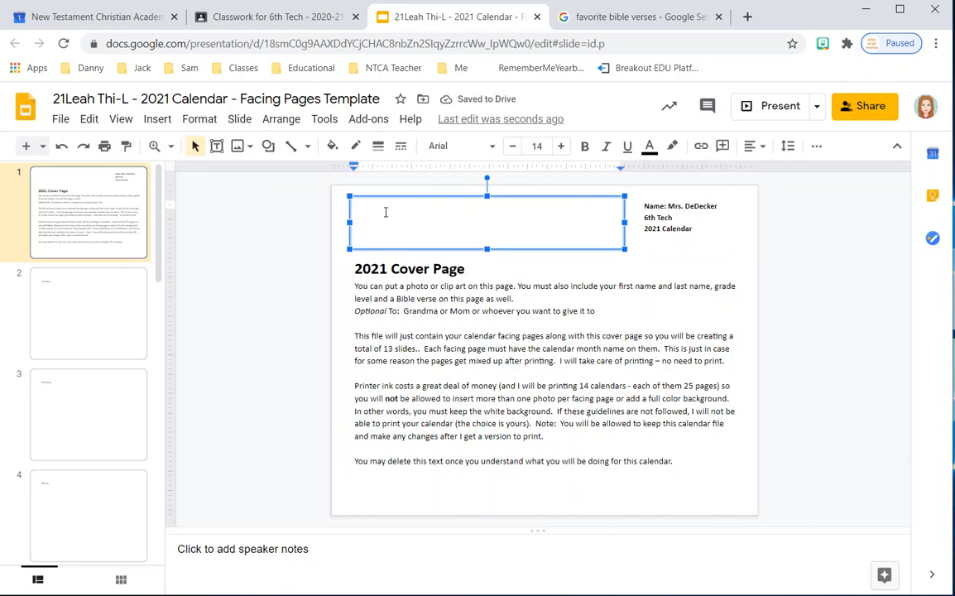
View the favorite bible verses search results and search Google for "John 3:16" in a new browser tab.
{"action": "left_click", "coordinate": [612, 23]}
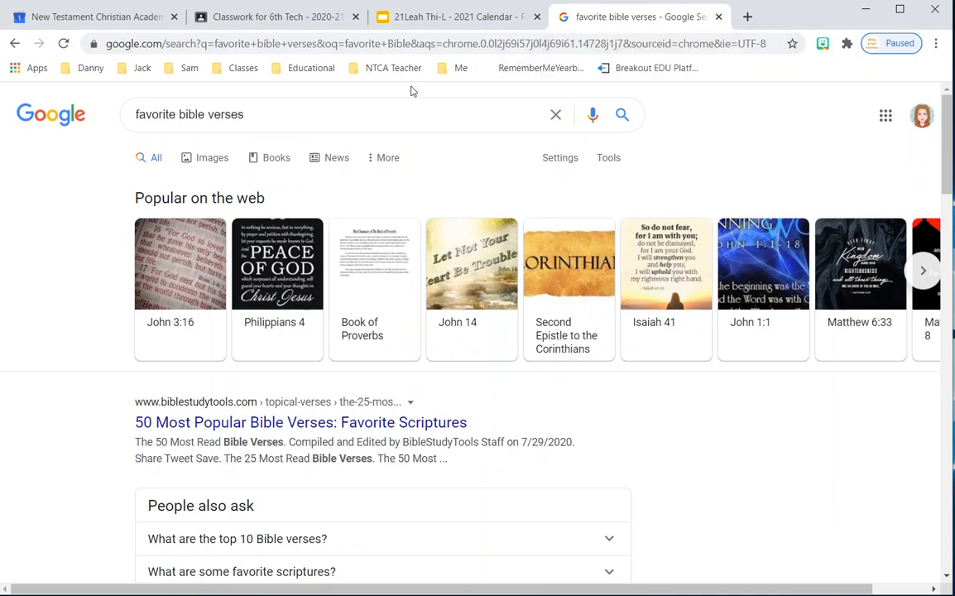
{"action": "left_click", "coordinate": [747, 16]}
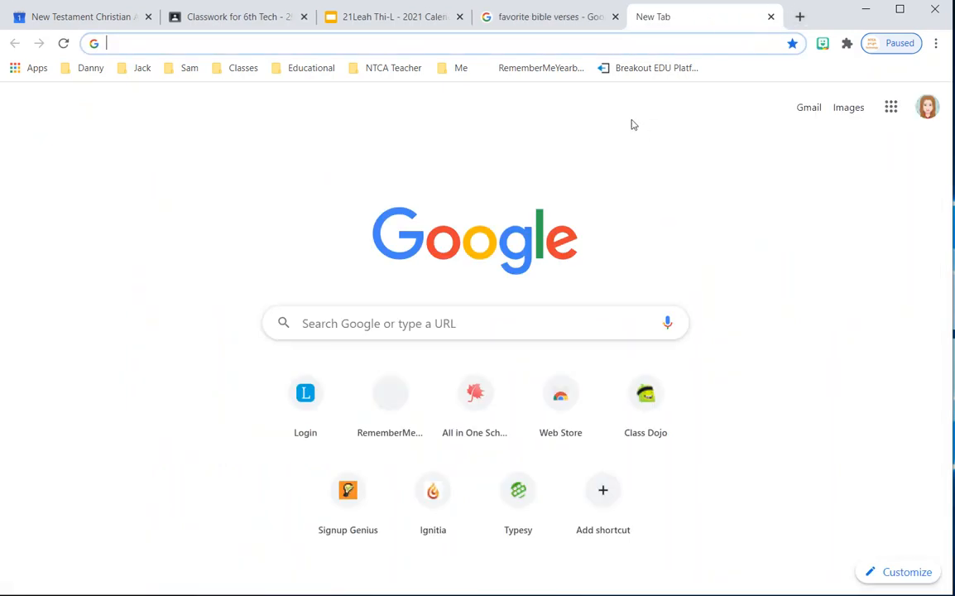
{"action": "type", "text": "J"}
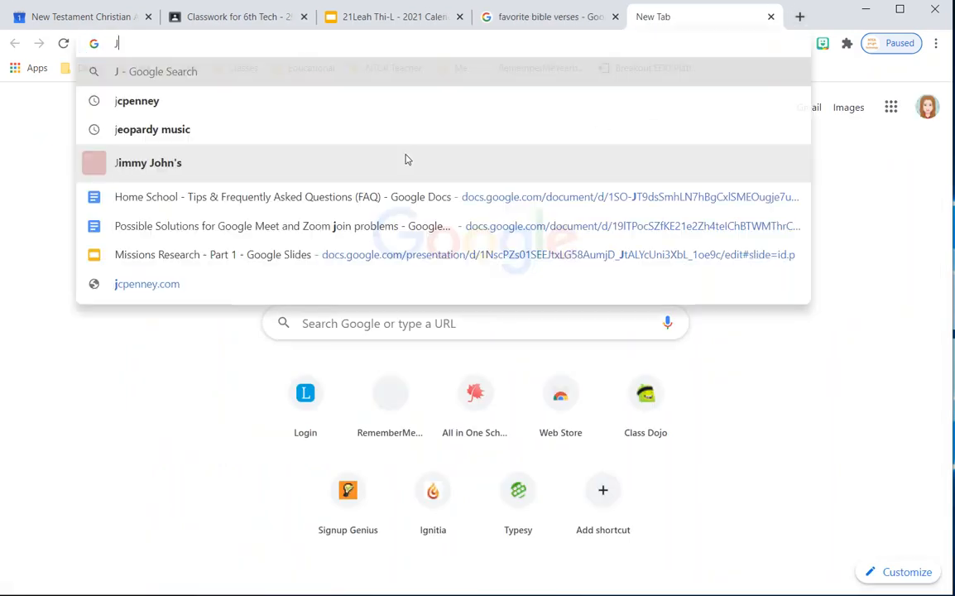
{"action": "type", "text": "ohn 3"}
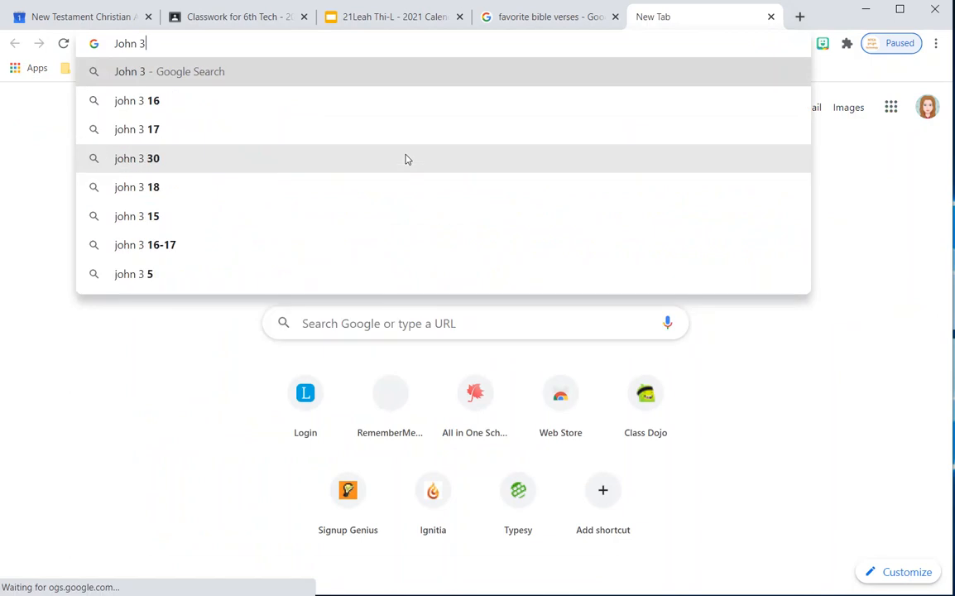
{"action": "type", "text": ":16"}
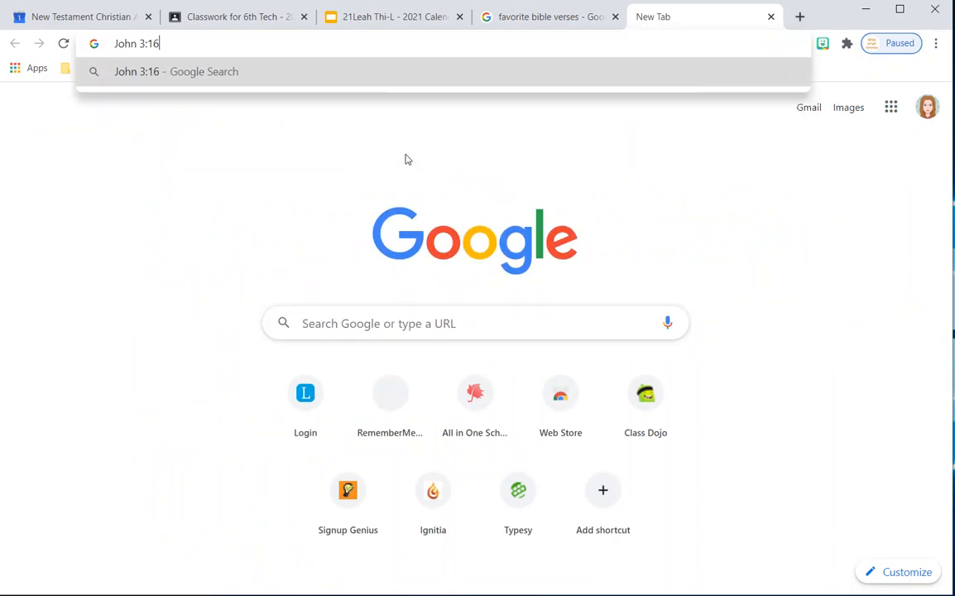
{"action": "key", "text": "Return"}
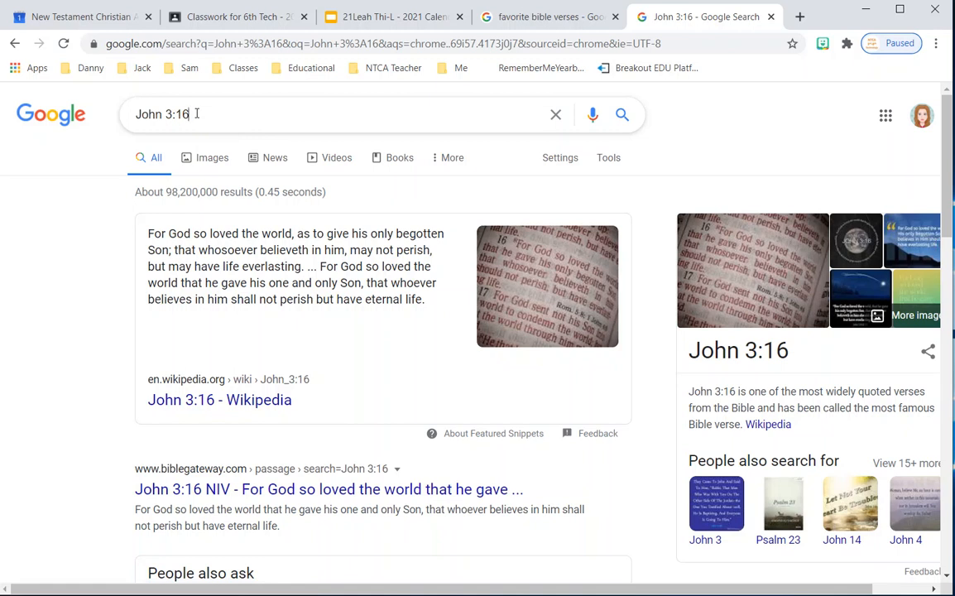
Copy the reference "John 3:16" from the search into the cover slide's new text box and start a new line below it.
{"action": "left_click_drag", "start_coordinate": [196, 113], "coordinate": [138, 117]}
{"action": "key", "text": "ctrl+c"}
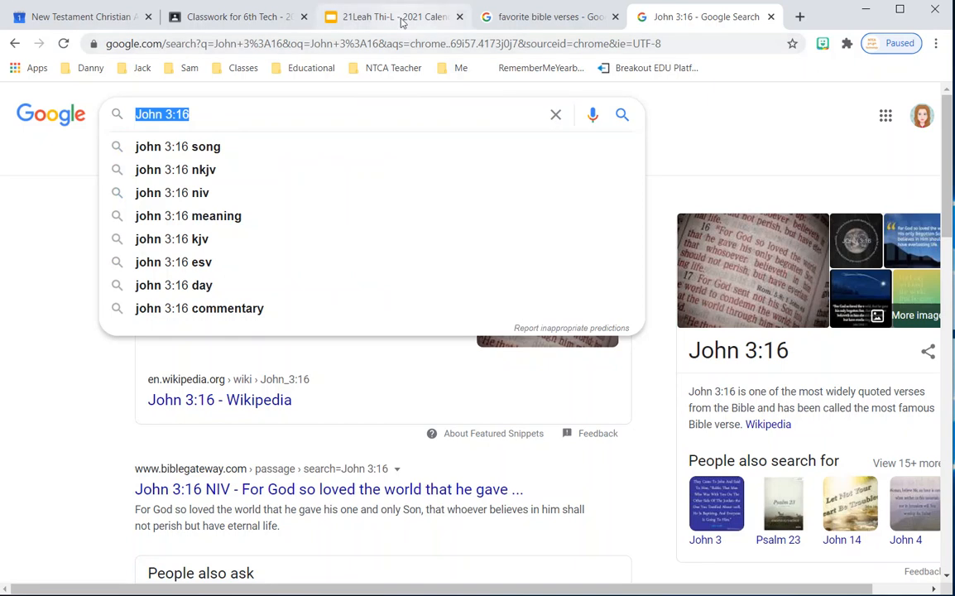
{"action": "left_click", "coordinate": [360, 18]}
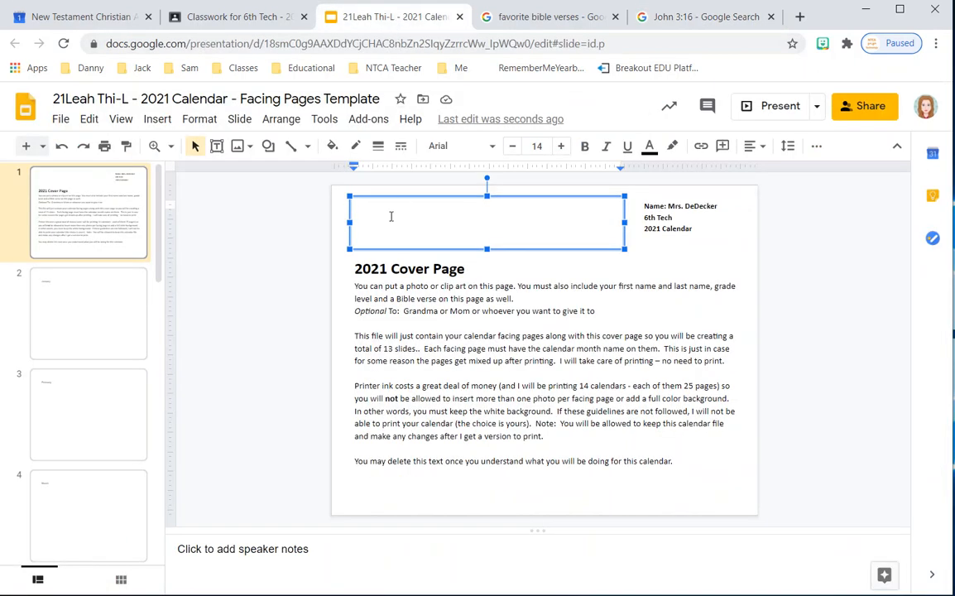
{"action": "key", "text": "ctrl+v"}
{"action": "key", "text": "Return"}
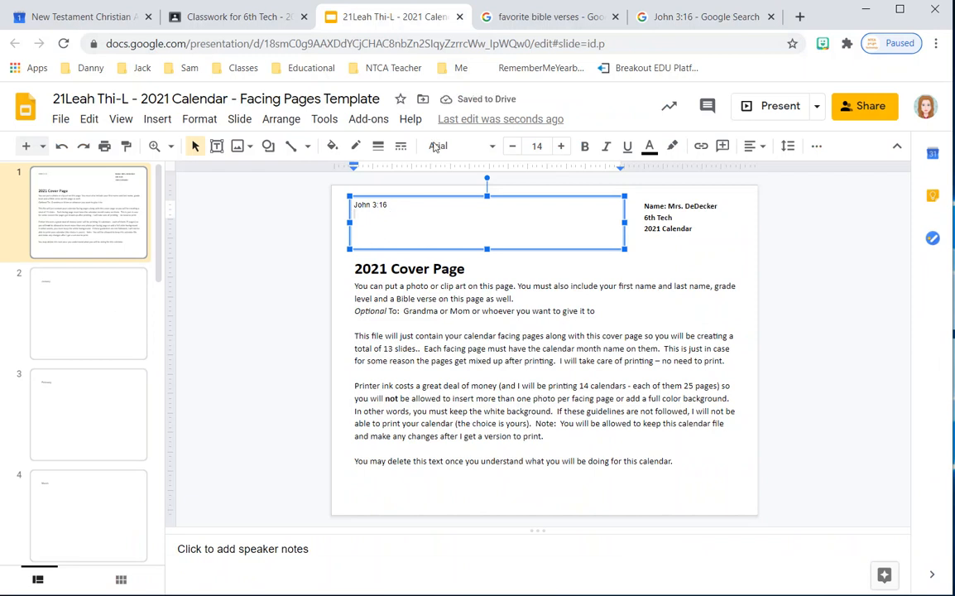
Copy the verse text "For God so loved the world… may have life everlasting." from the John 3:16 search into the cover slide's text box below the reference.
{"action": "left_click", "coordinate": [686, 17]}
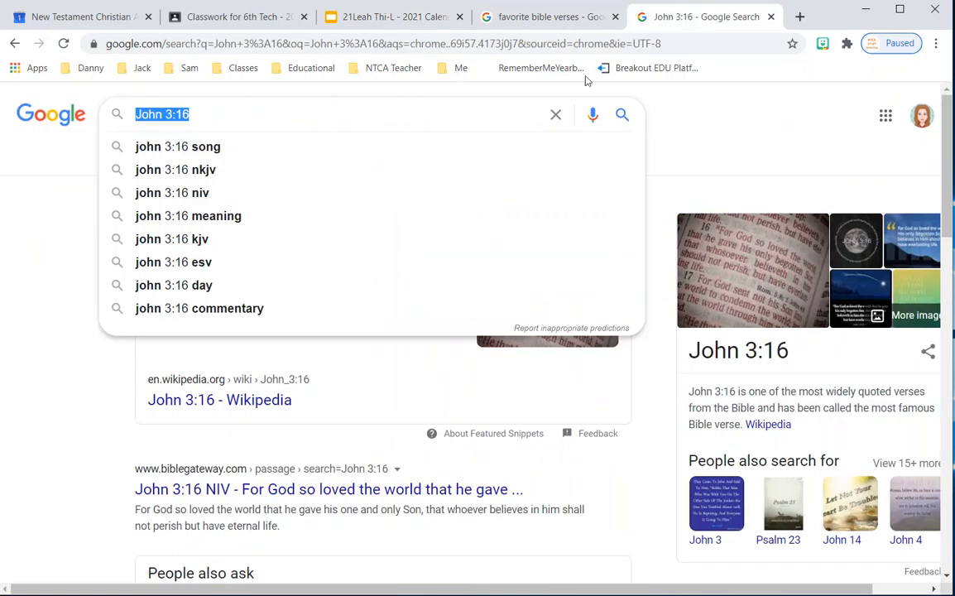
{"action": "left_click", "coordinate": [520, 115]}
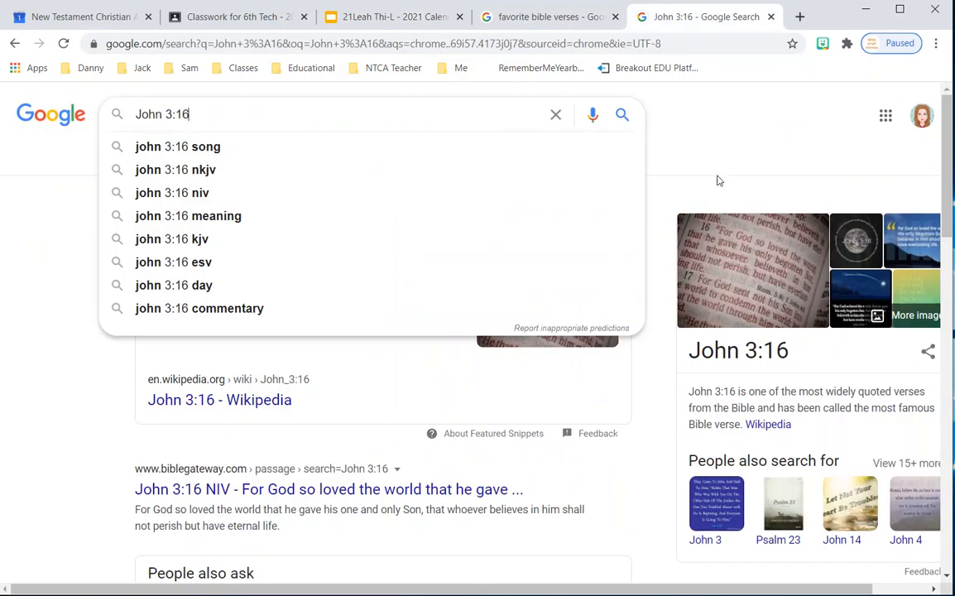
{"action": "left_click", "coordinate": [670, 133]}
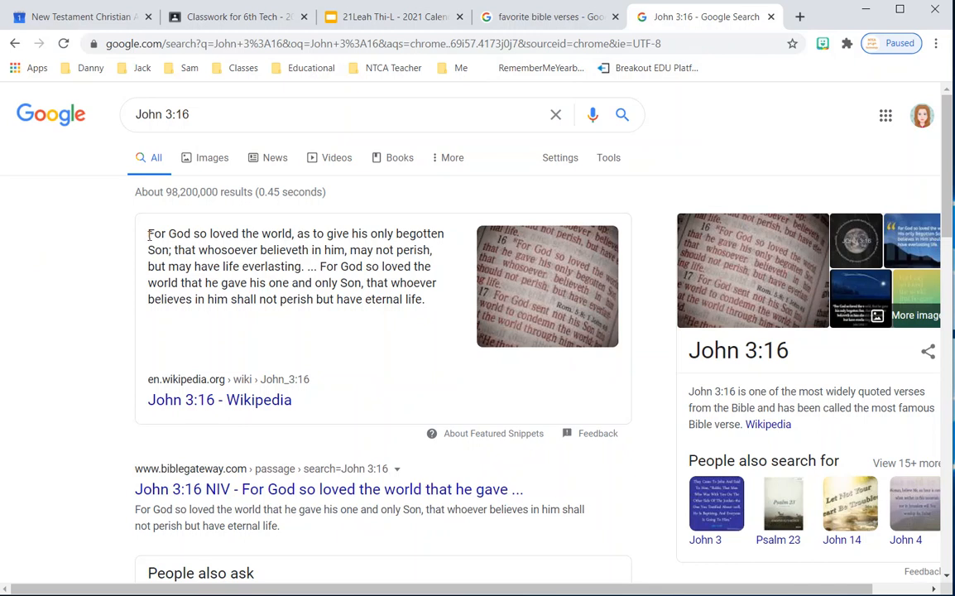
{"action": "left_click_drag", "start_coordinate": [149, 233], "coordinate": [304, 267]}
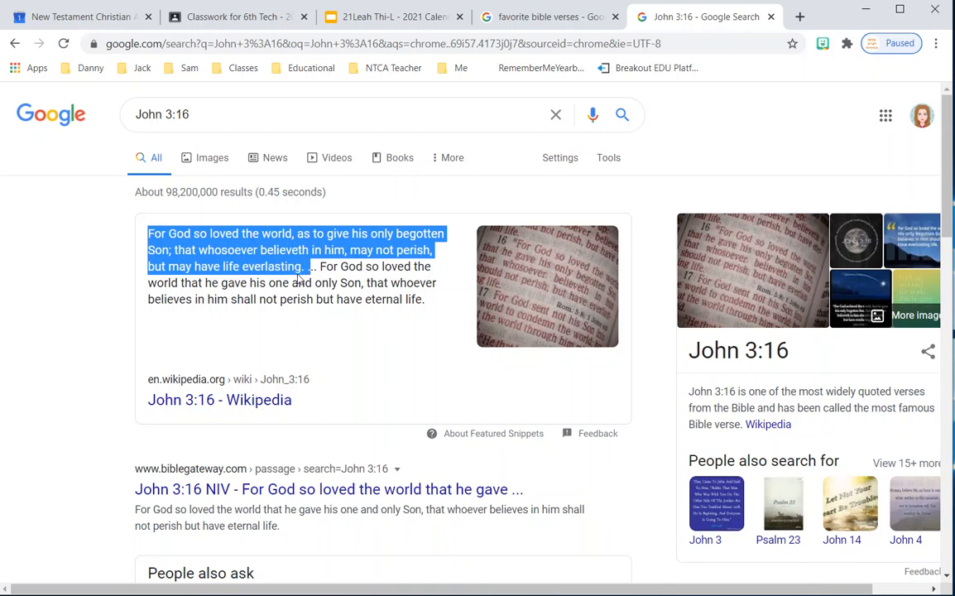
{"action": "left_click", "coordinate": [372, 27]}
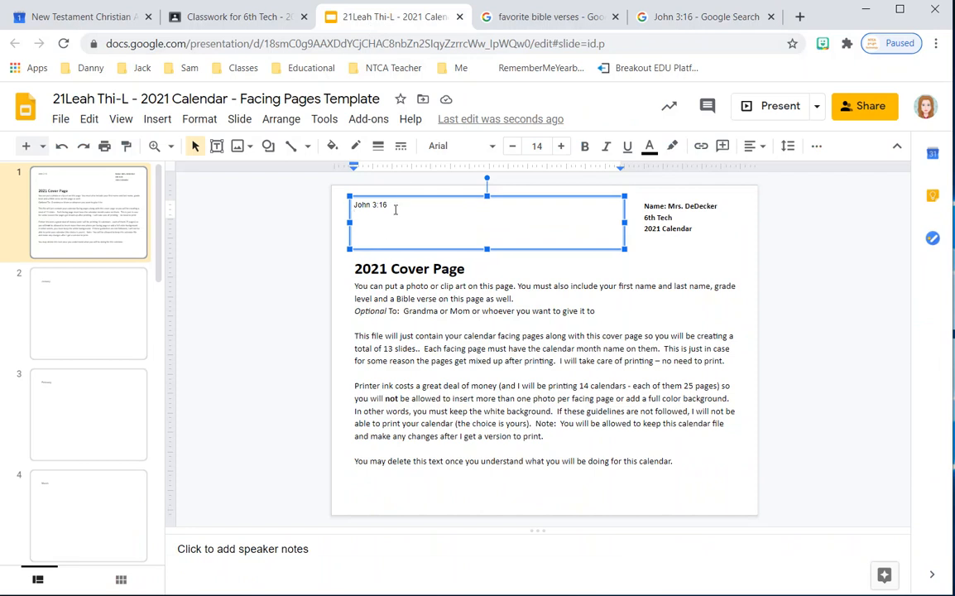
{"action": "type", "text": "For God so loved the world, as to give his only begotten Son; that whosoever believeth in him, may not perish, but may have life everlasting."}
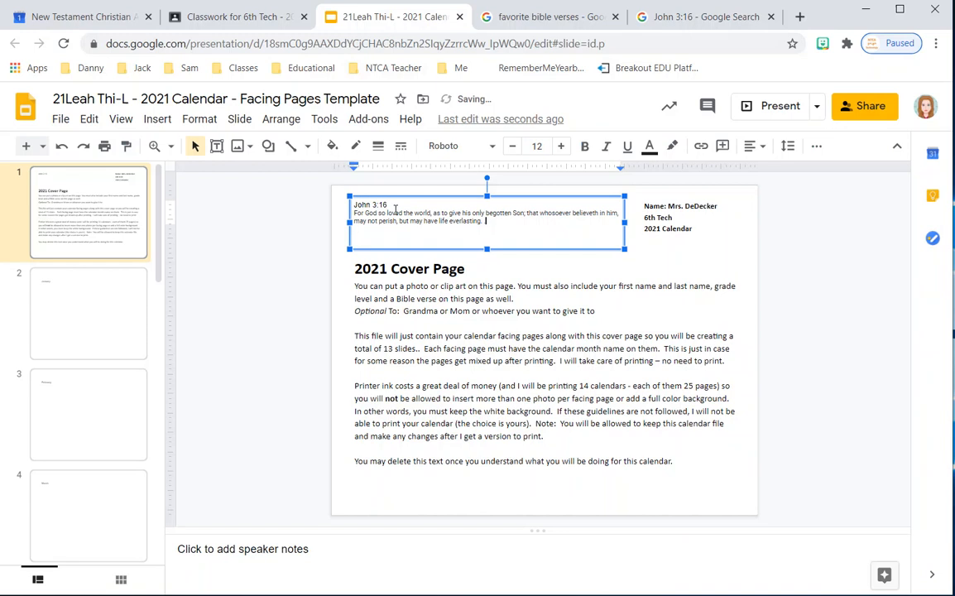
{"action": "right_click", "coordinate": [507, 236]}
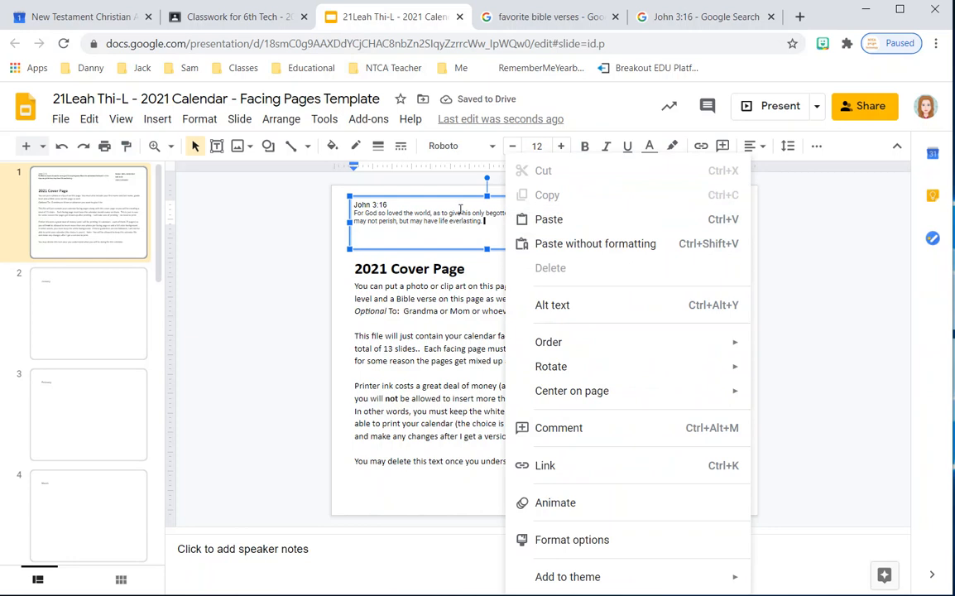
{"action": "left_click", "coordinate": [460, 262]}
{"action": "left_click", "coordinate": [387, 214]}
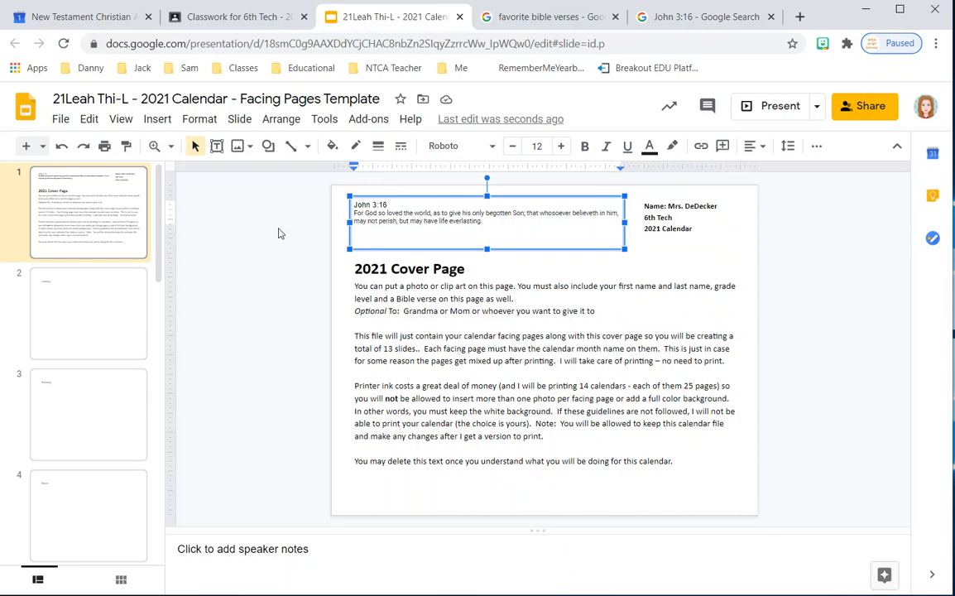
Select the January slide, open "50 Most Popular Bible Verses" from the favorite bible verses search, and read its top ten list.
{"action": "left_click", "coordinate": [94, 303]}
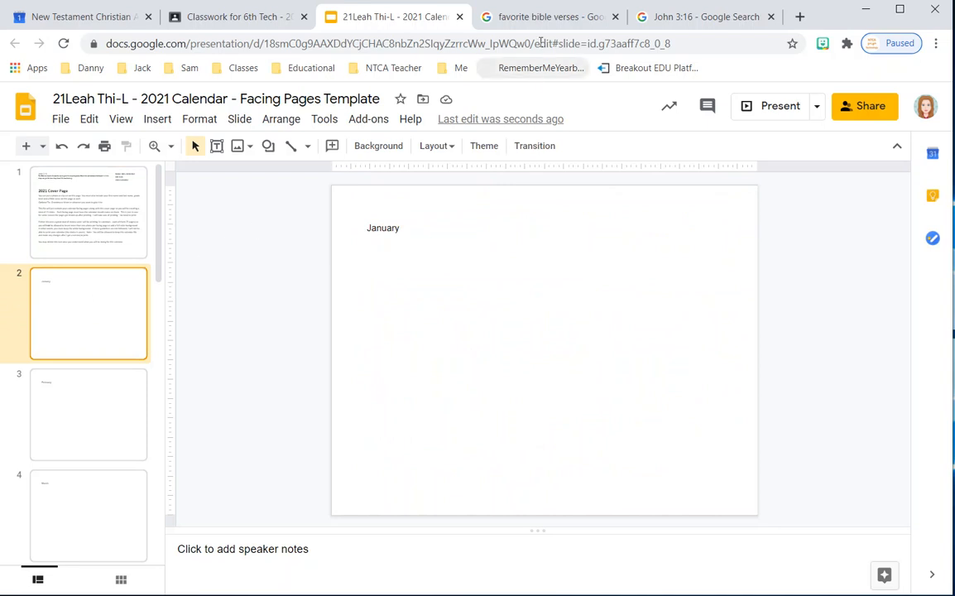
{"action": "left_click", "coordinate": [554, 18]}
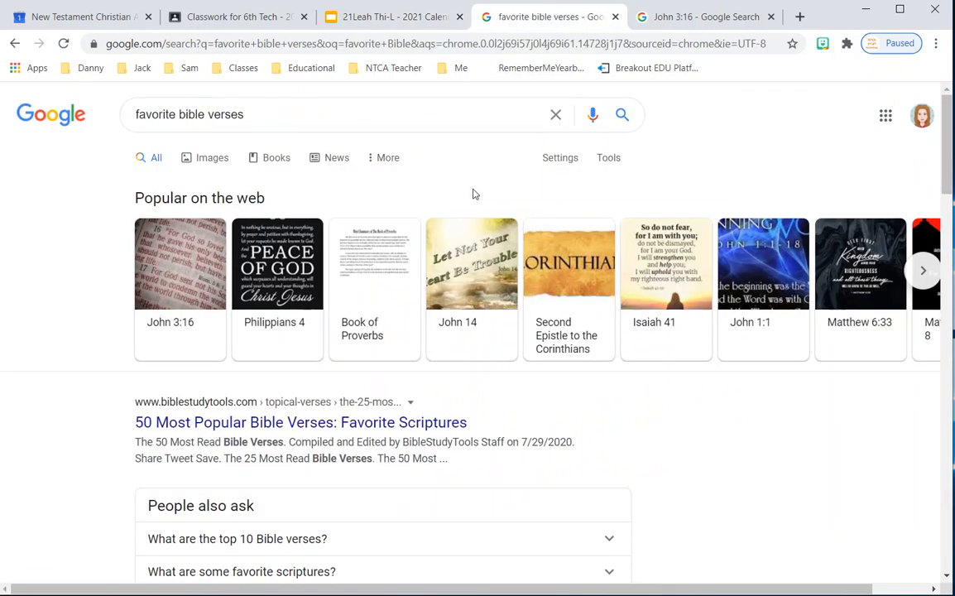
{"action": "left_click", "coordinate": [291, 426]}
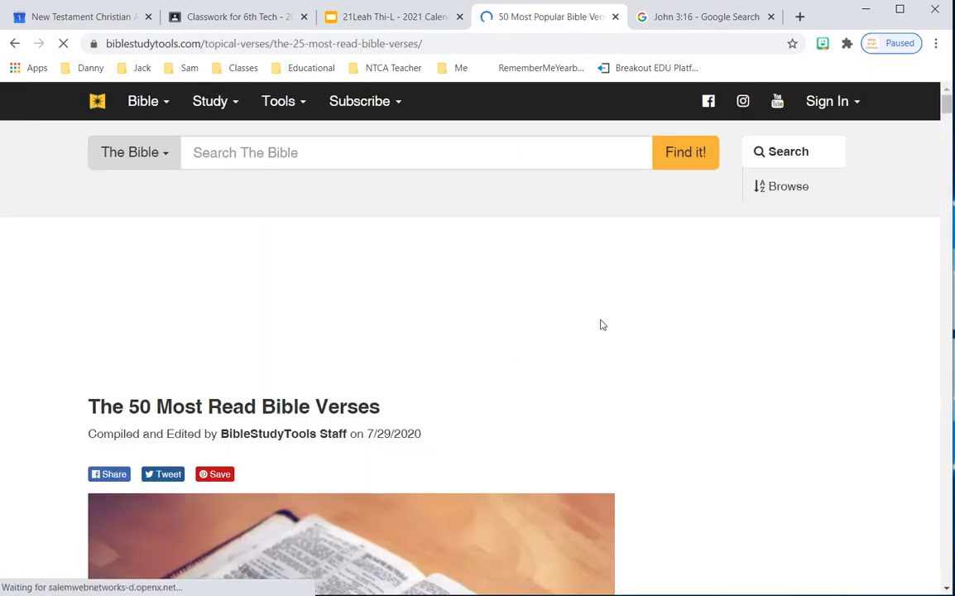
{"action": "scroll", "coordinate": [601, 324], "scroll_direction": "down", "scroll_amount": 9}
{"action": "scroll", "coordinate": [602, 325], "scroll_direction": "down", "scroll_amount": 2}
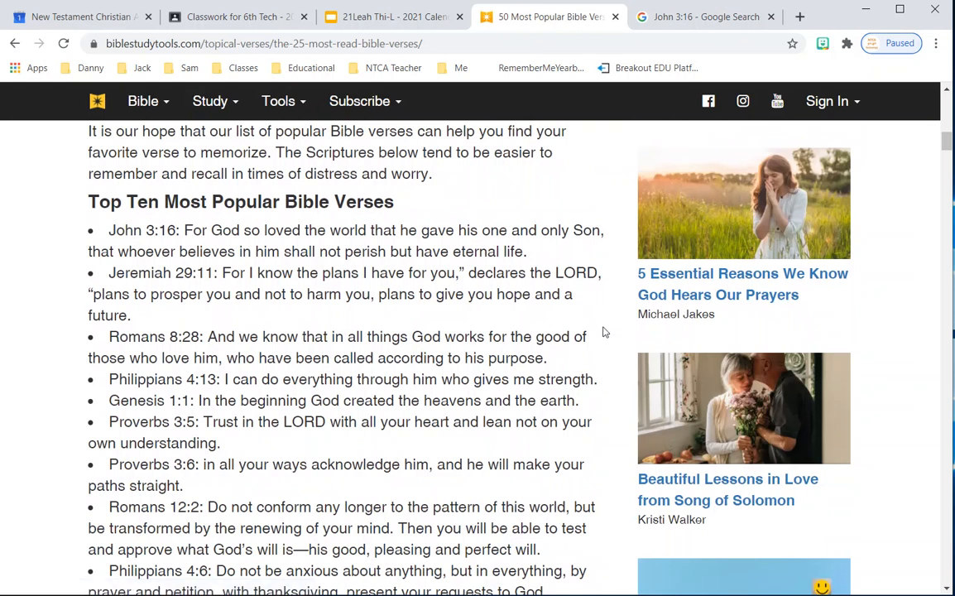
{"action": "scroll", "coordinate": [422, 313], "scroll_direction": "down", "scroll_amount": 1}
{"action": "scroll", "coordinate": [422, 313], "scroll_direction": "down", "scroll_amount": 1}
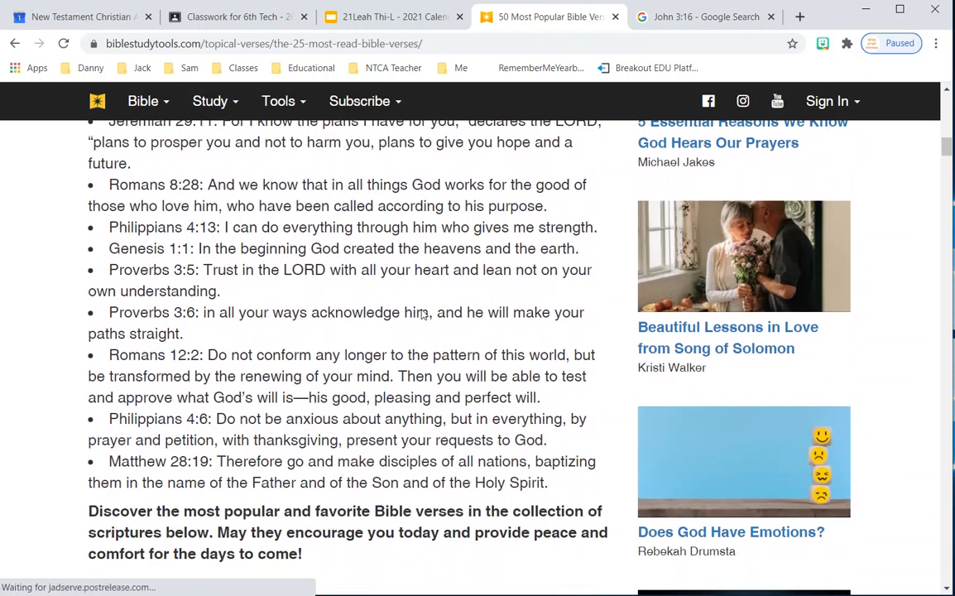
{"action": "scroll", "coordinate": [423, 313], "scroll_direction": "up", "scroll_amount": 2}
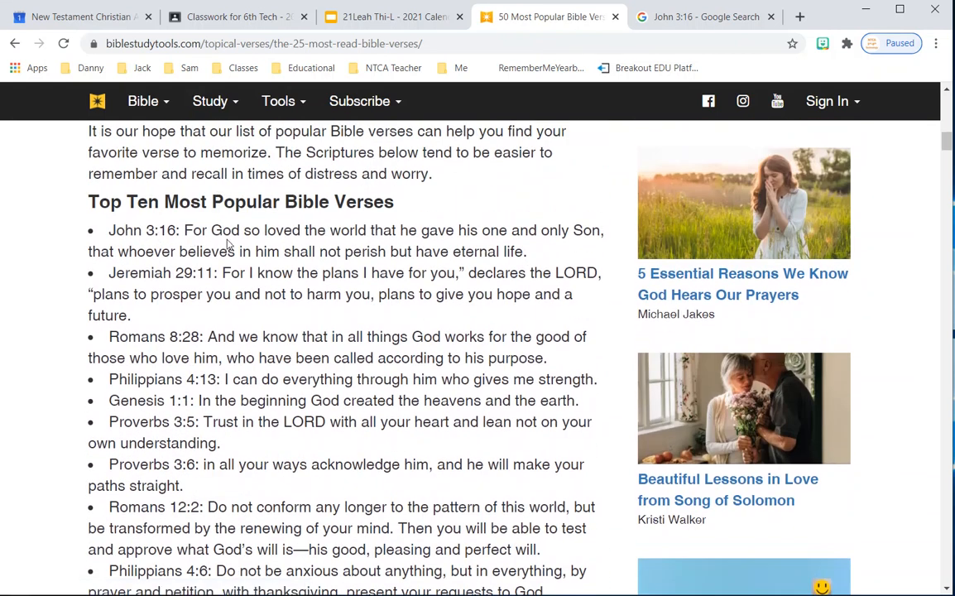
{"action": "scroll", "coordinate": [207, 221], "scroll_direction": "down", "scroll_amount": 1}
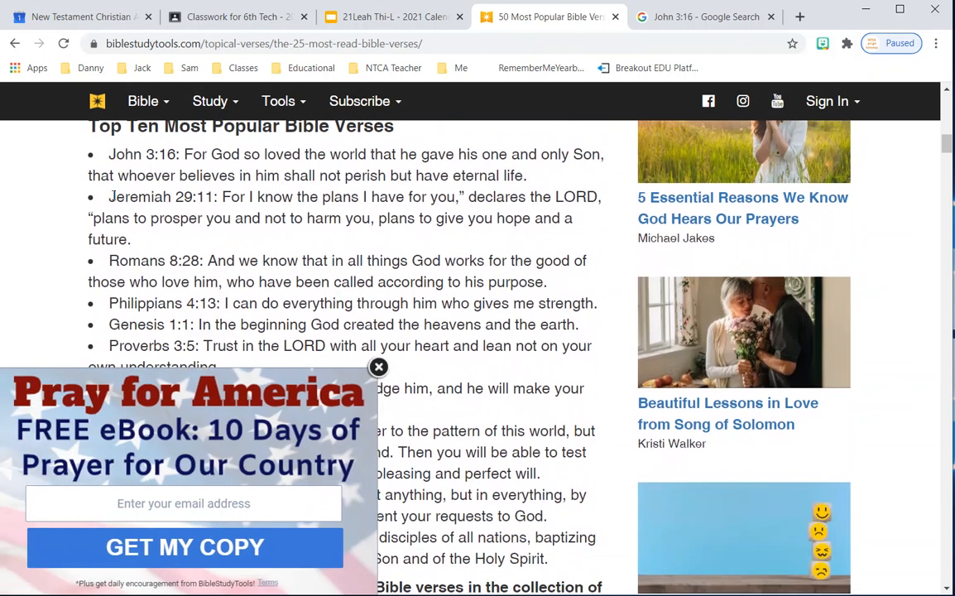
Dismiss the eBook pop-up and copy the Jeremiah 29:11 verse with its reference from the top ten list.
{"action": "left_click_drag", "start_coordinate": [108, 196], "coordinate": [161, 242]}
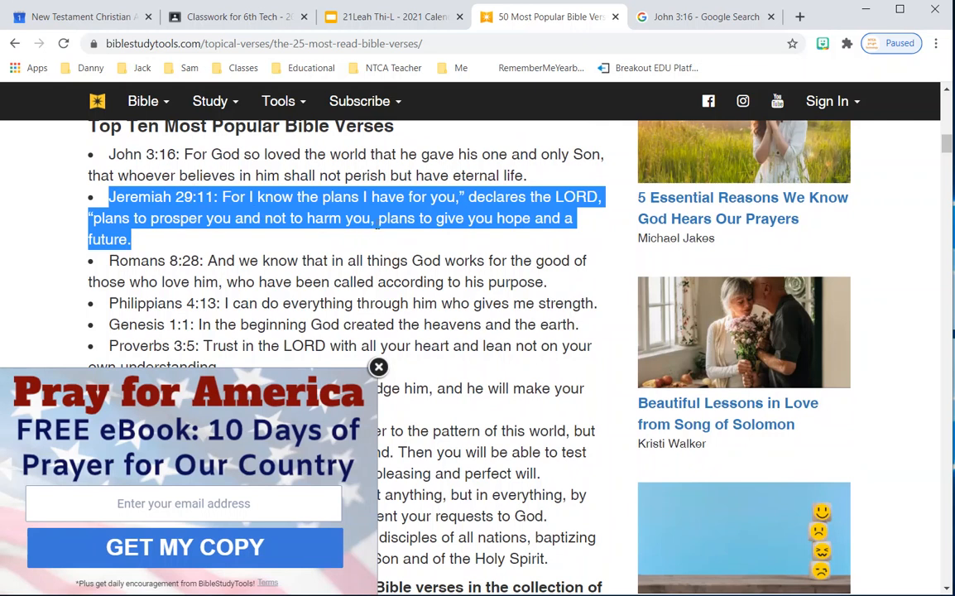
{"action": "left_click", "coordinate": [378, 367]}
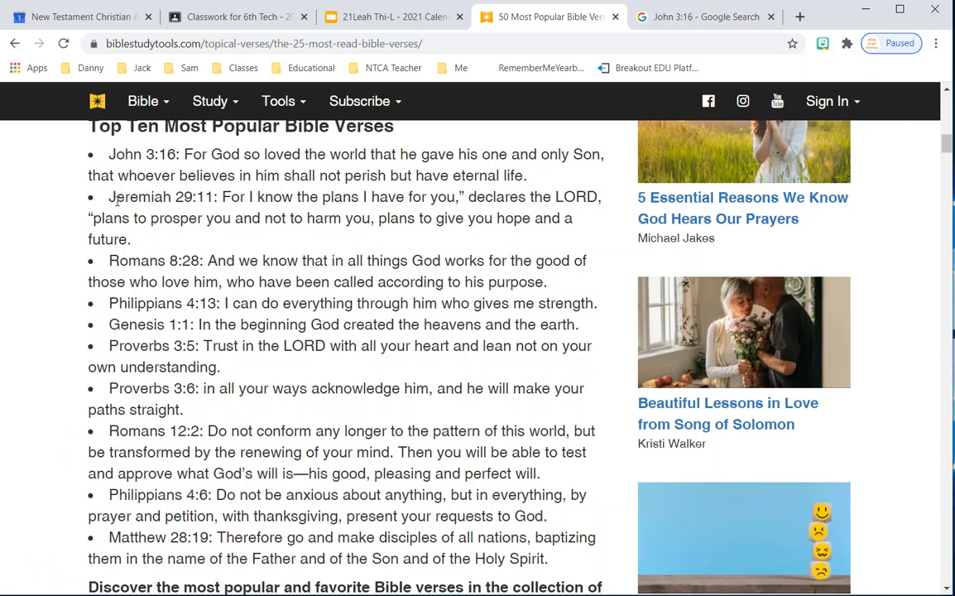
{"action": "left_click_drag", "start_coordinate": [111, 197], "coordinate": [195, 245]}
{"action": "key", "text": "ctrl+c"}
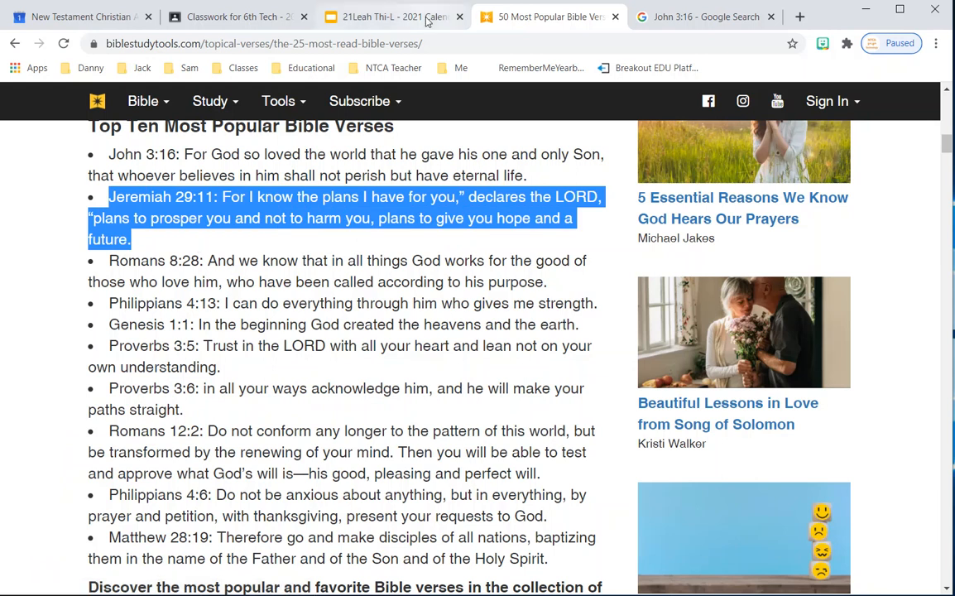
Draw a wide text box below the month name on the January slide and paste the Jeremiah 29:11 verse into it.
{"action": "left_click", "coordinate": [384, 19]}
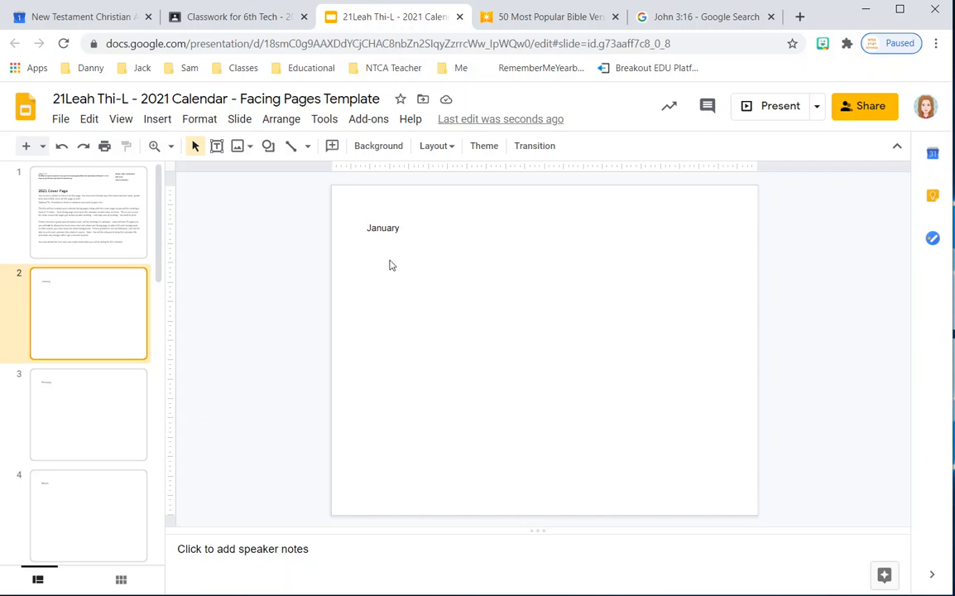
{"action": "left_click", "coordinate": [217, 146]}
{"action": "left_click_drag", "start_coordinate": [371, 273], "coordinate": [688, 366]}
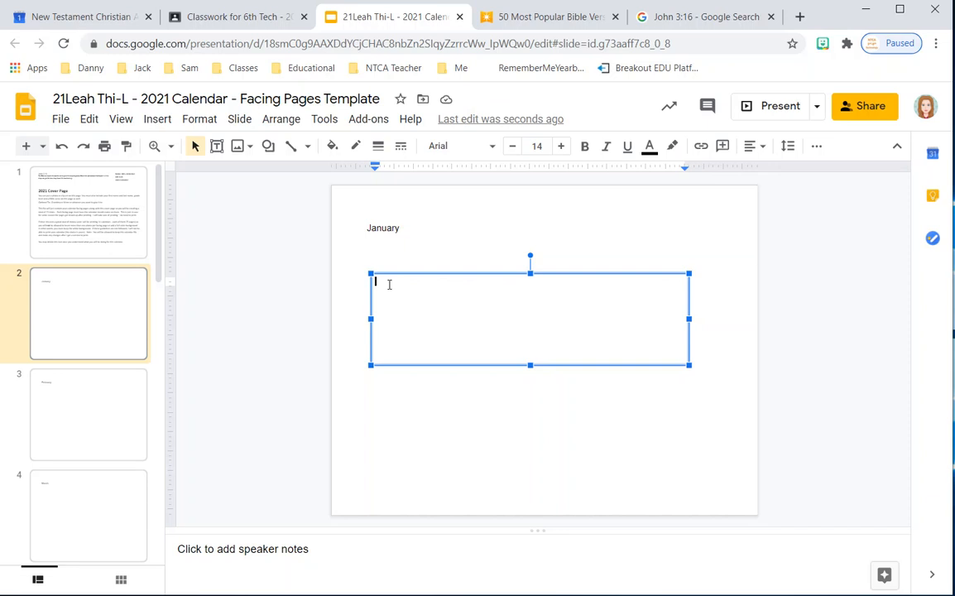
{"action": "key", "text": "ctrl+v"}
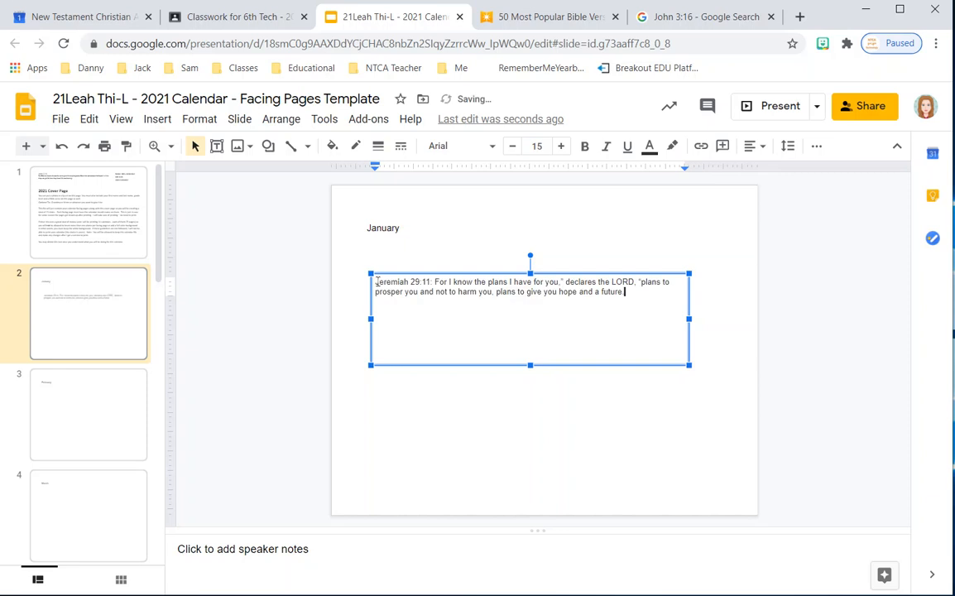
Set the January verse's font size to 24 and move its text box up beside the month name.
{"action": "left_click_drag", "start_coordinate": [381, 282], "coordinate": [650, 289]}
{"action": "left_click", "coordinate": [561, 146]}
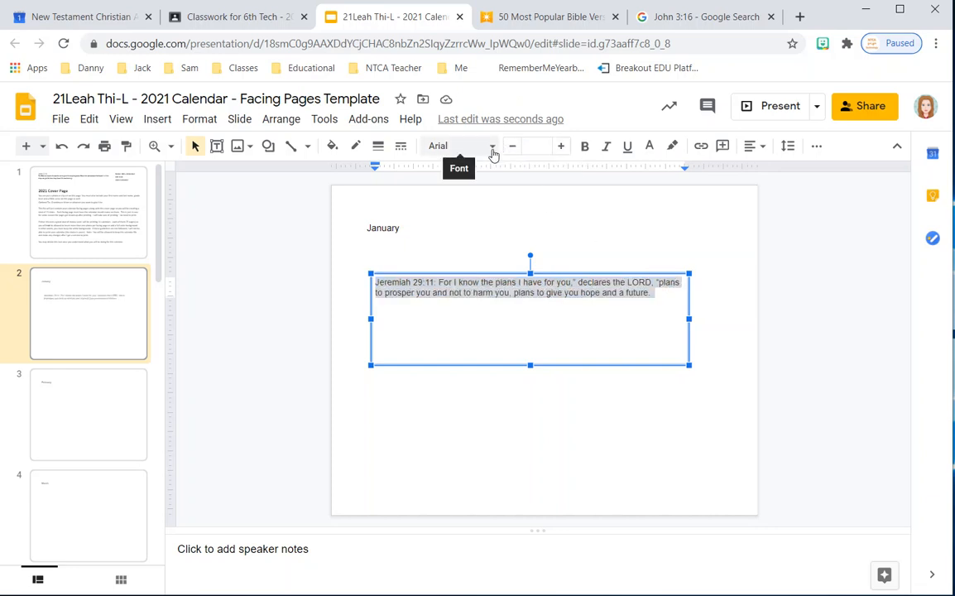
{"action": "left_click", "coordinate": [536, 146]}
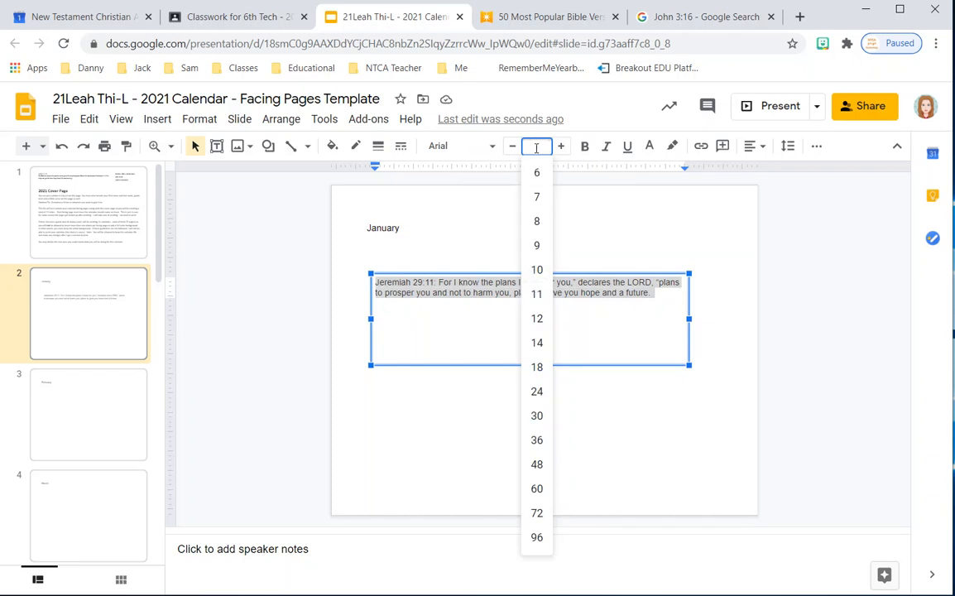
{"action": "left_click", "coordinate": [537, 343]}
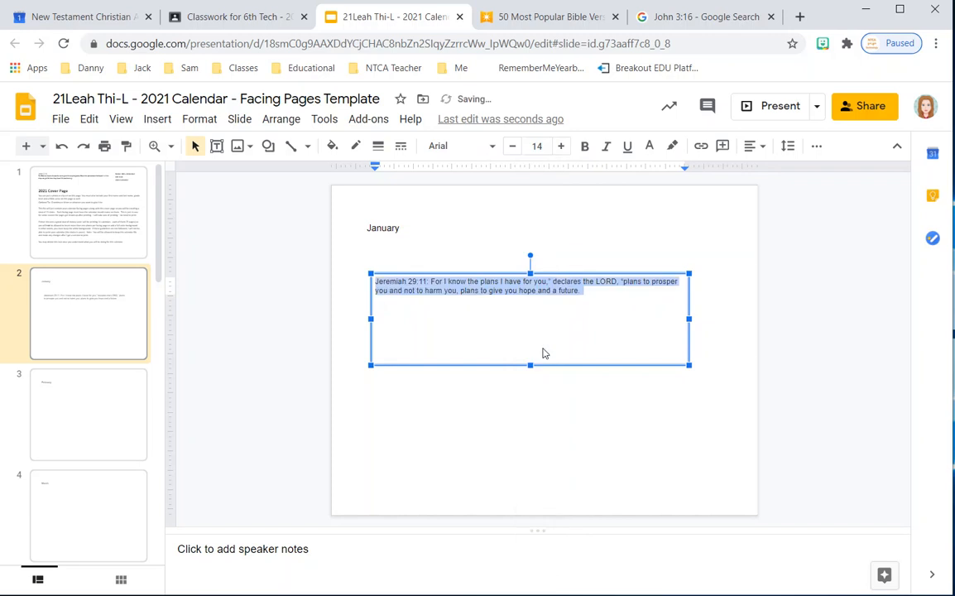
{"action": "left_click", "coordinate": [541, 147]}
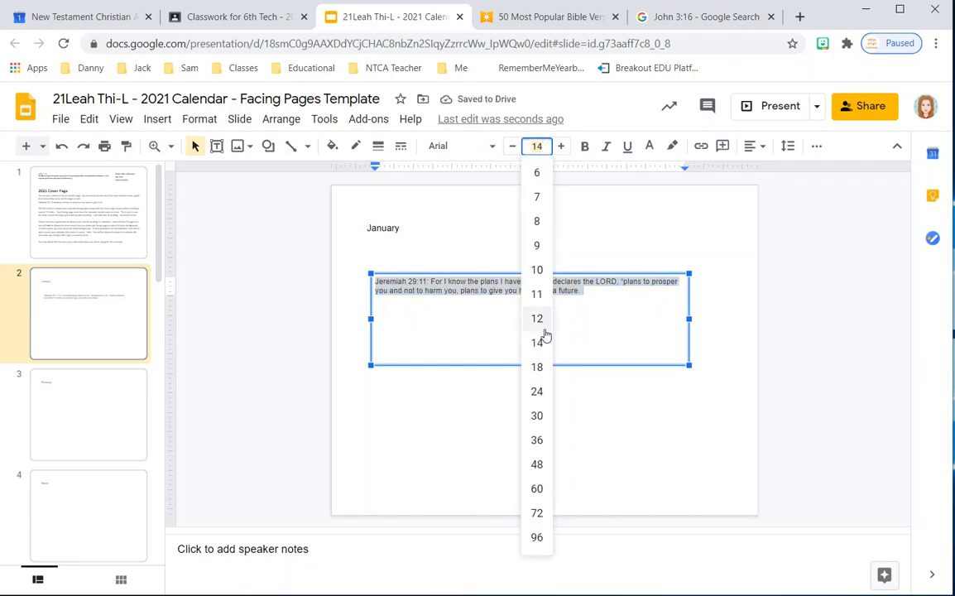
{"action": "left_click", "coordinate": [538, 392]}
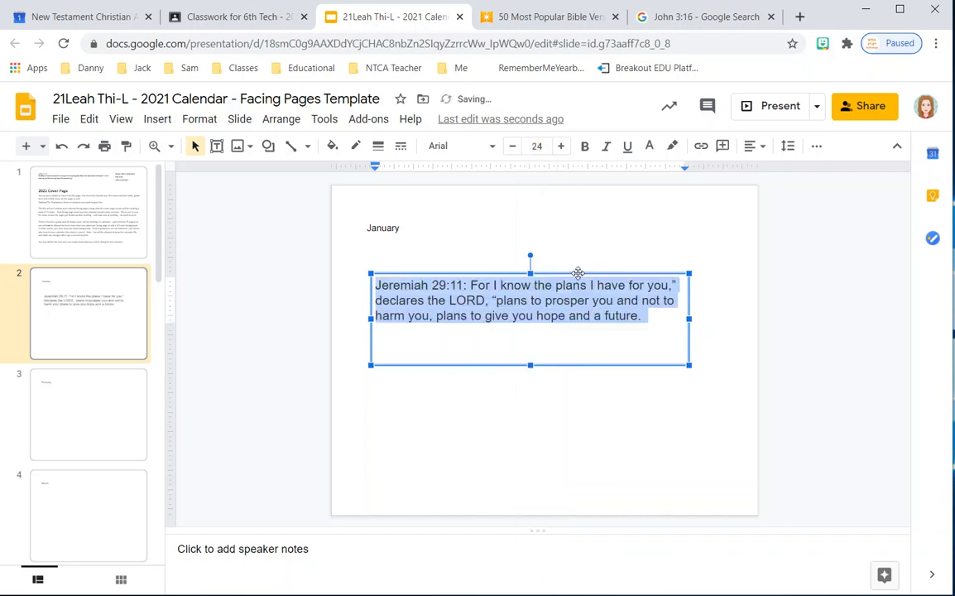
{"action": "left_click_drag", "start_coordinate": [577, 274], "coordinate": [623, 199]}
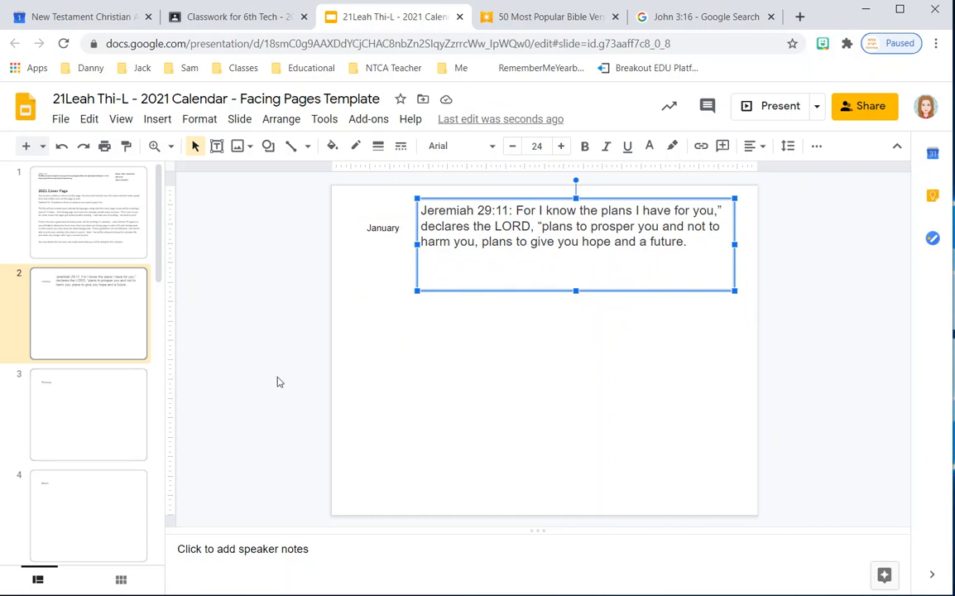
{"action": "left_click", "coordinate": [468, 306]}
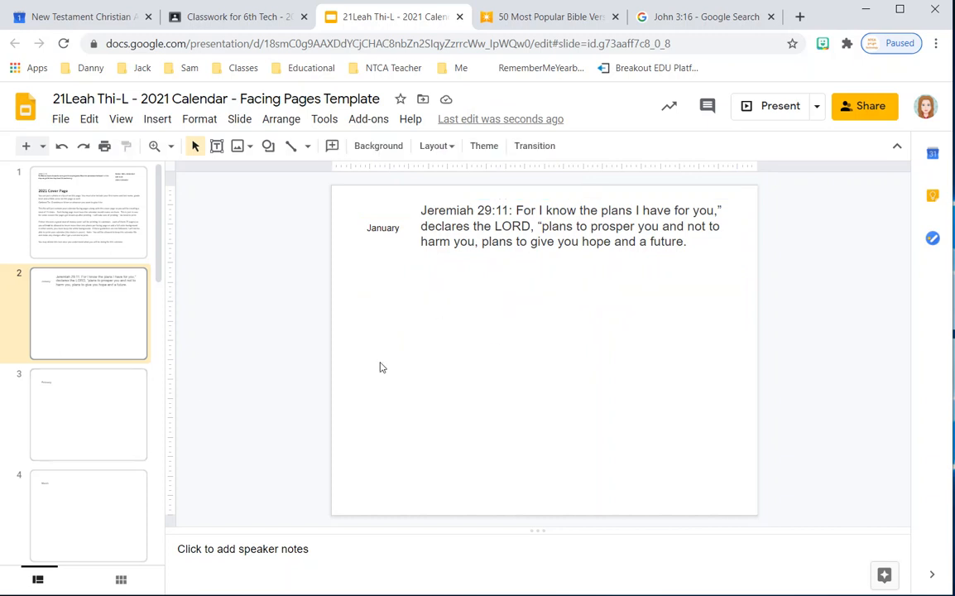
Select the February slide and copy the Romans 8:28 verse with its reference from the popular Bible verses page.
{"action": "left_click", "coordinate": [67, 421]}
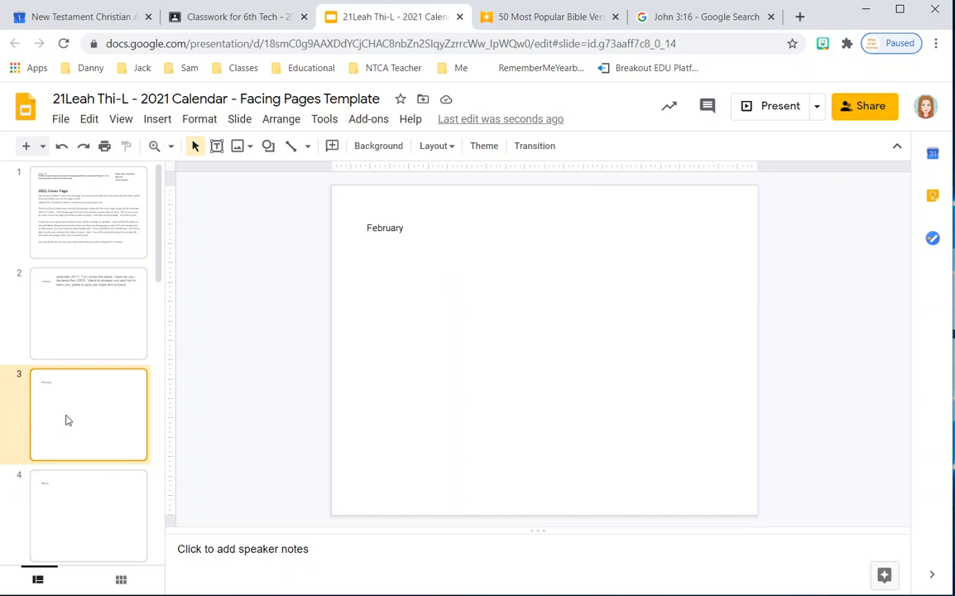
{"action": "left_click", "coordinate": [553, 18]}
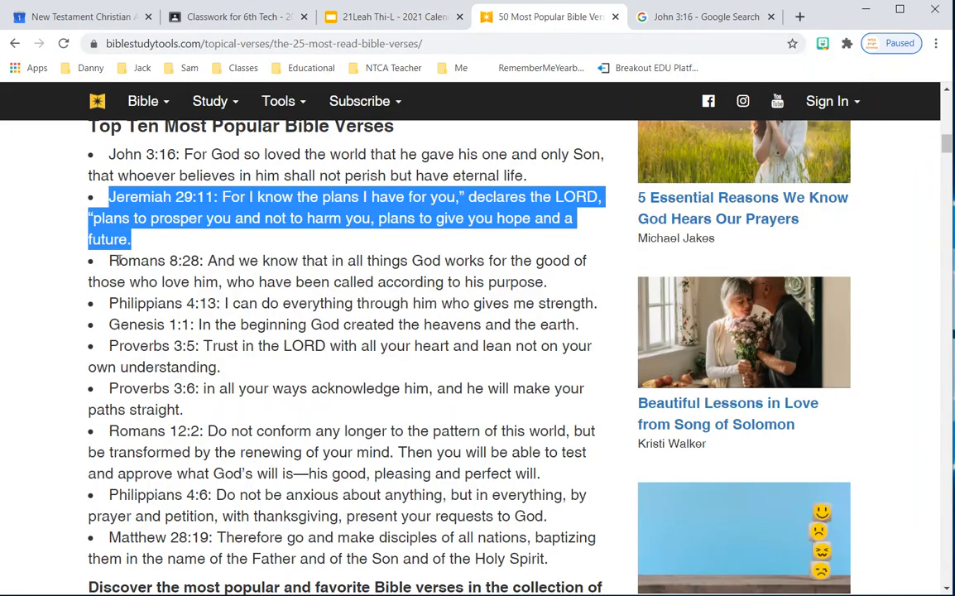
{"action": "left_click_drag", "start_coordinate": [110, 260], "coordinate": [563, 283]}
{"action": "key", "text": "ctrl+c"}
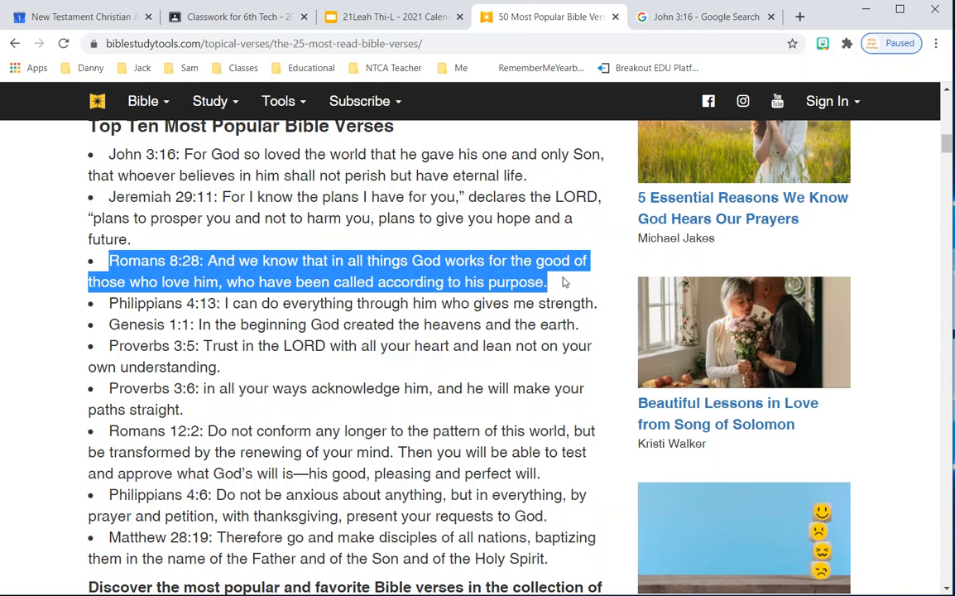
Draw a wide text box below the month name on the February slide and paste the Romans 8:28 verse with its reference into it.
{"action": "left_click", "coordinate": [409, 17]}
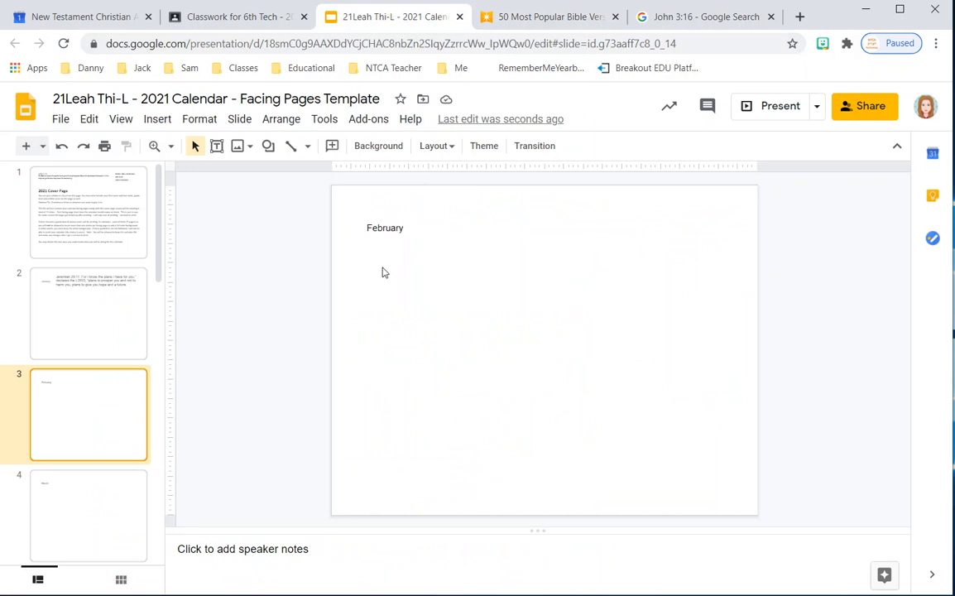
{"action": "left_click", "coordinate": [217, 146]}
{"action": "left_click_drag", "start_coordinate": [372, 251], "coordinate": [741, 327]}
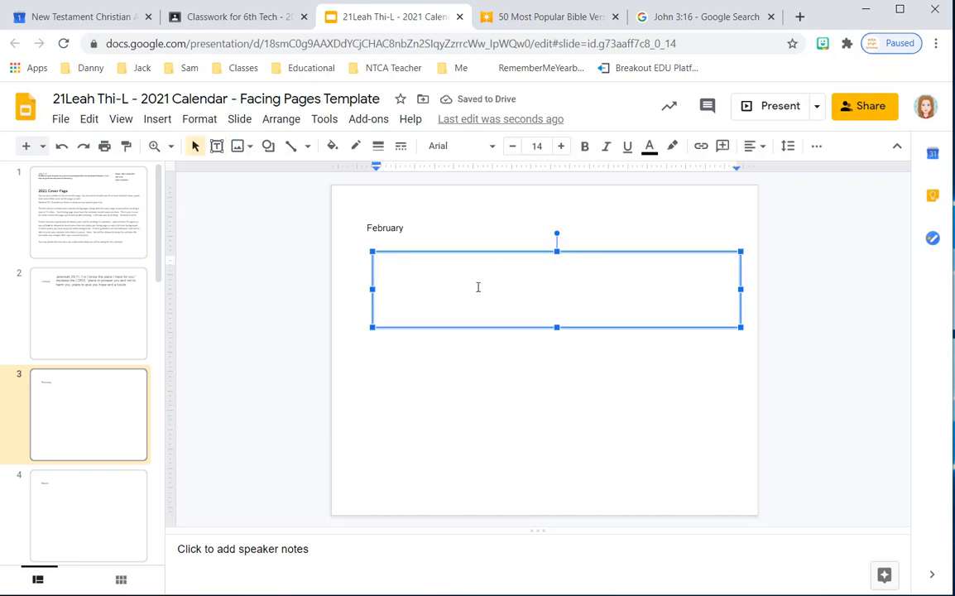
{"action": "right_click", "coordinate": [439, 274]}
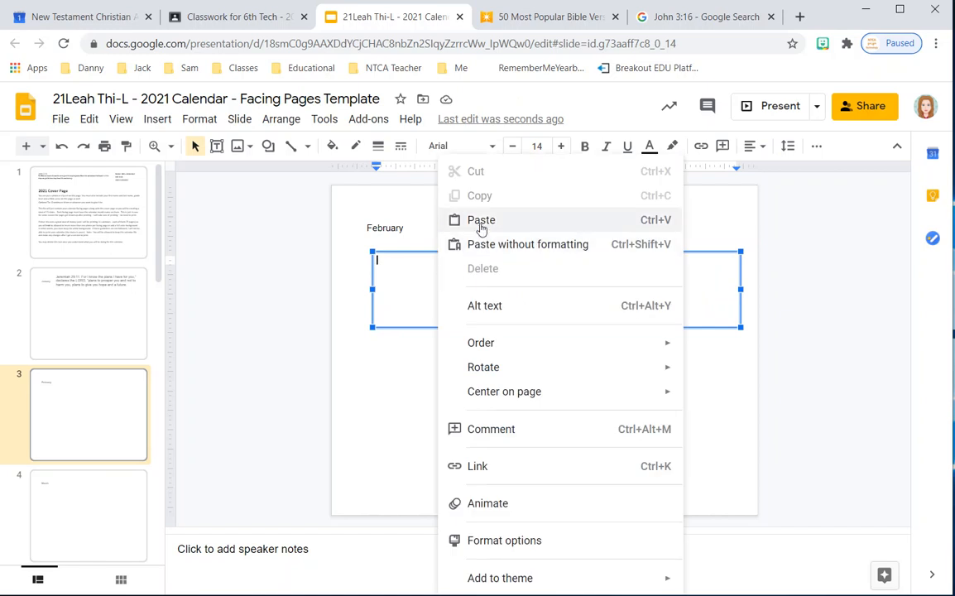
{"action": "right_click", "coordinate": [409, 277]}
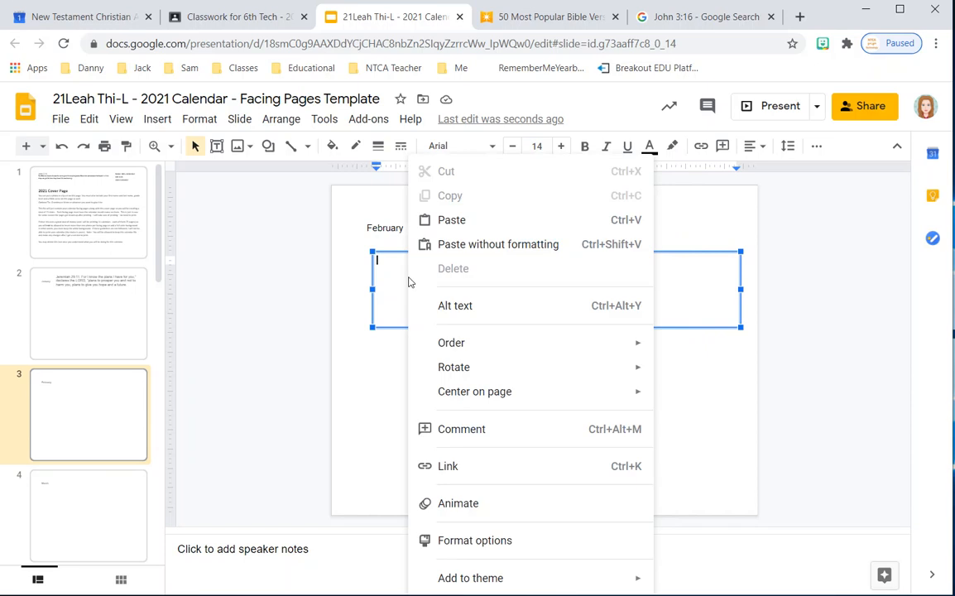
{"action": "left_click", "coordinate": [454, 221]}
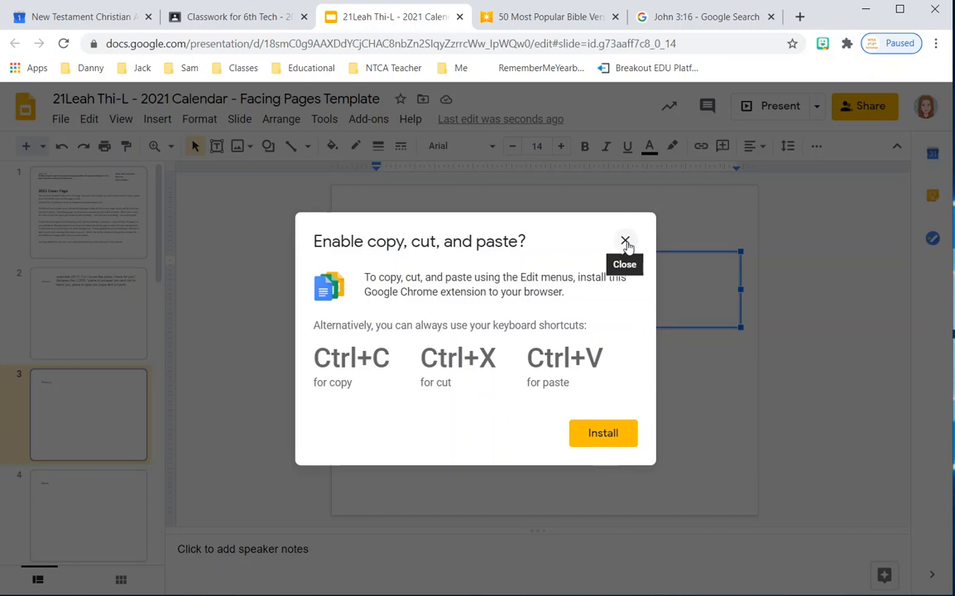
{"action": "left_click", "coordinate": [626, 241]}
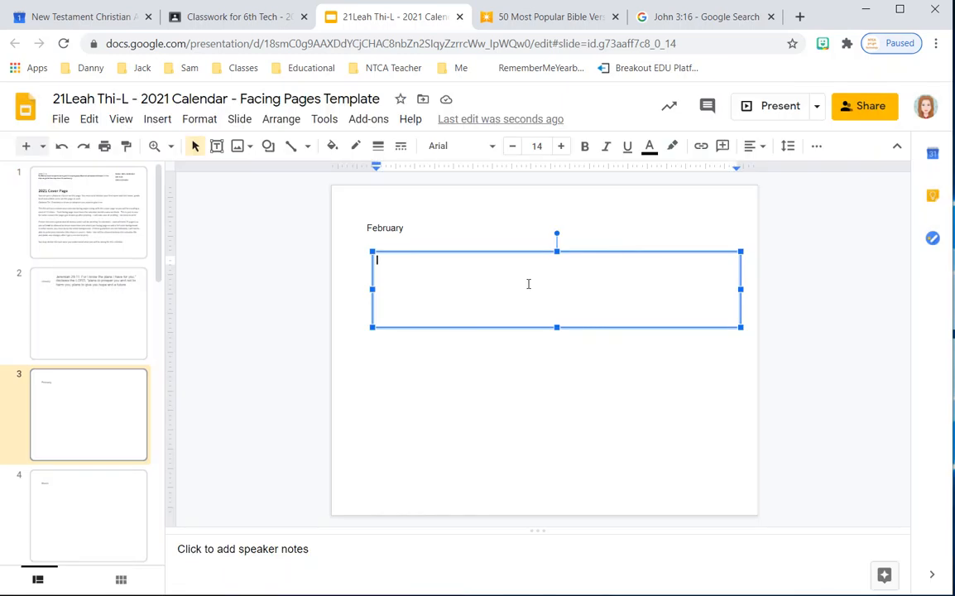
{"action": "key", "text": "ctrl+v"}
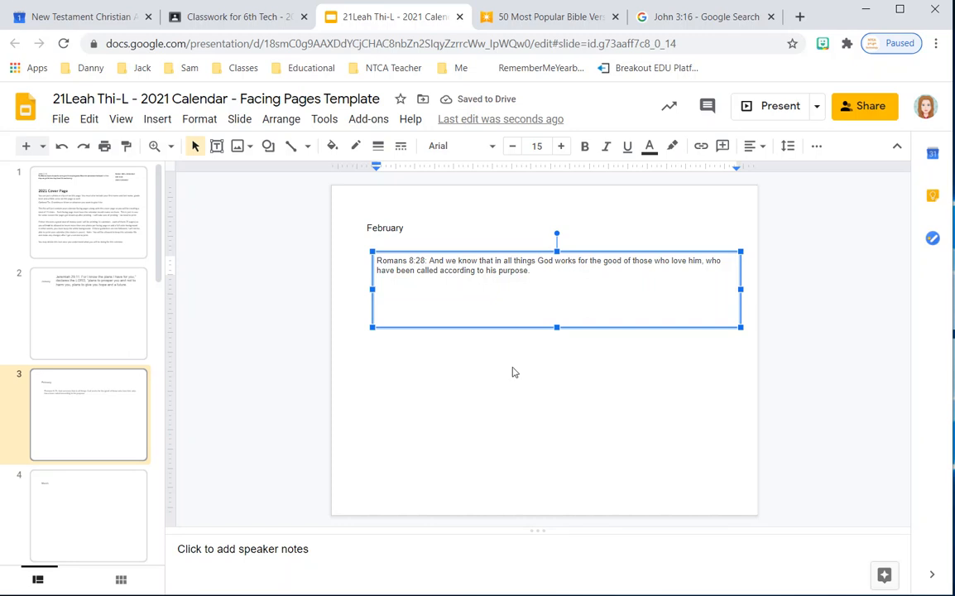
Move the February verse's text box slightly up and left so it sits directly under the month name.
{"action": "left_click", "coordinate": [512, 373]}
{"action": "left_click", "coordinate": [486, 270]}
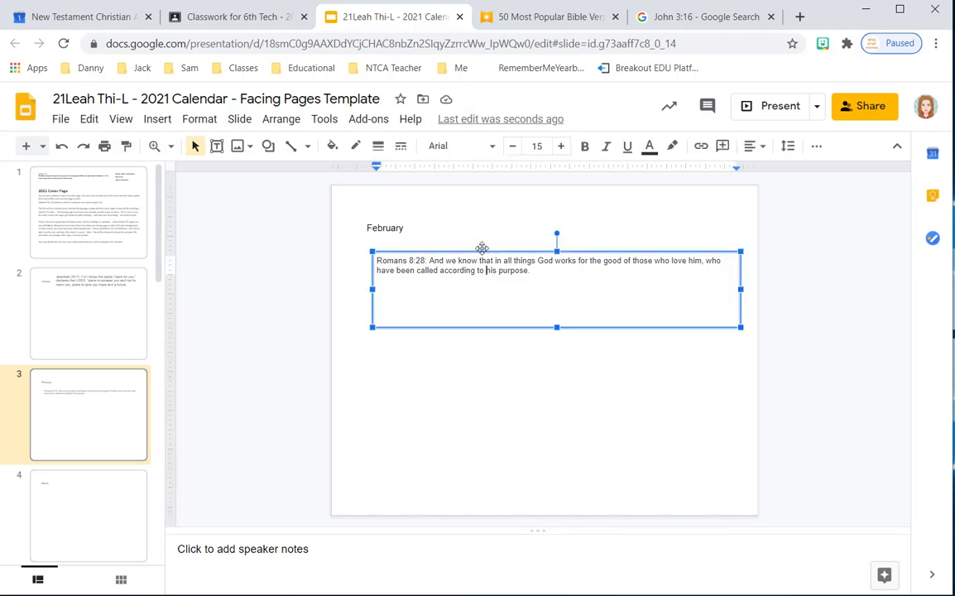
{"action": "left_click_drag", "start_coordinate": [481, 248], "coordinate": [471, 245]}
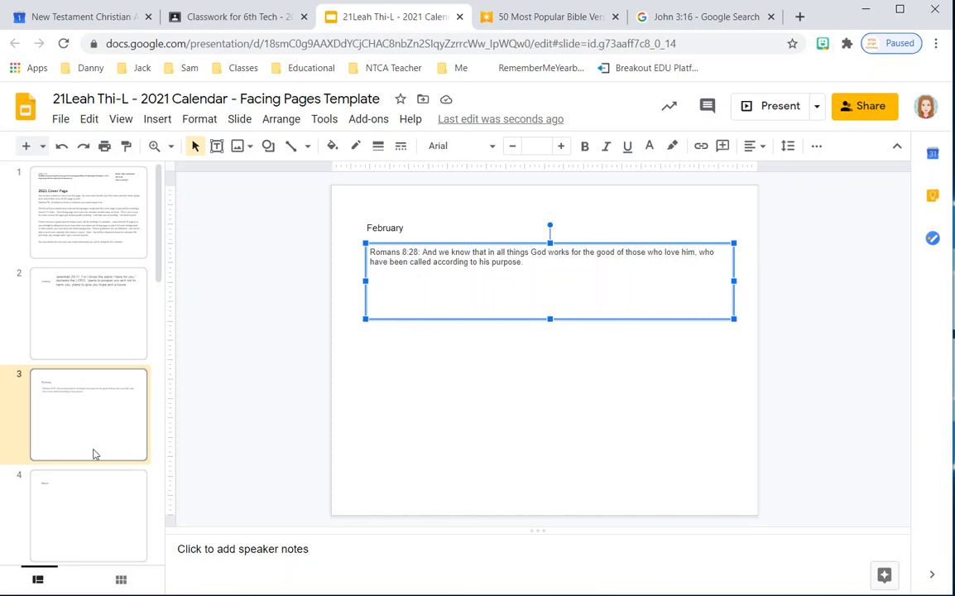
Look through the remaining monthly slides, from December back to September, and return to the start of the slide list.
{"action": "scroll", "coordinate": [93, 447], "scroll_direction": "down", "scroll_amount": 3}
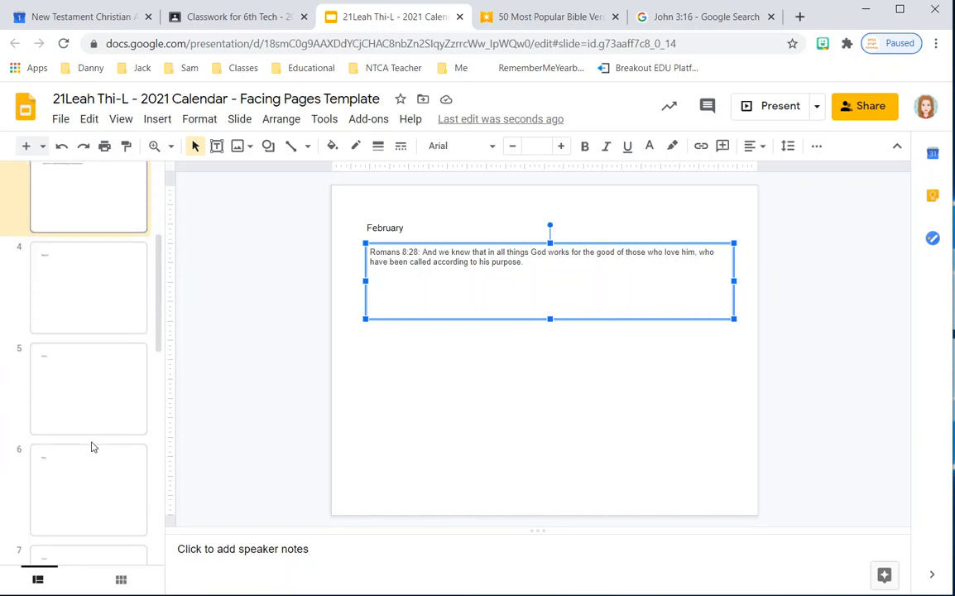
{"action": "scroll", "coordinate": [93, 447], "scroll_direction": "down", "scroll_amount": 9}
{"action": "left_click", "coordinate": [92, 495]}
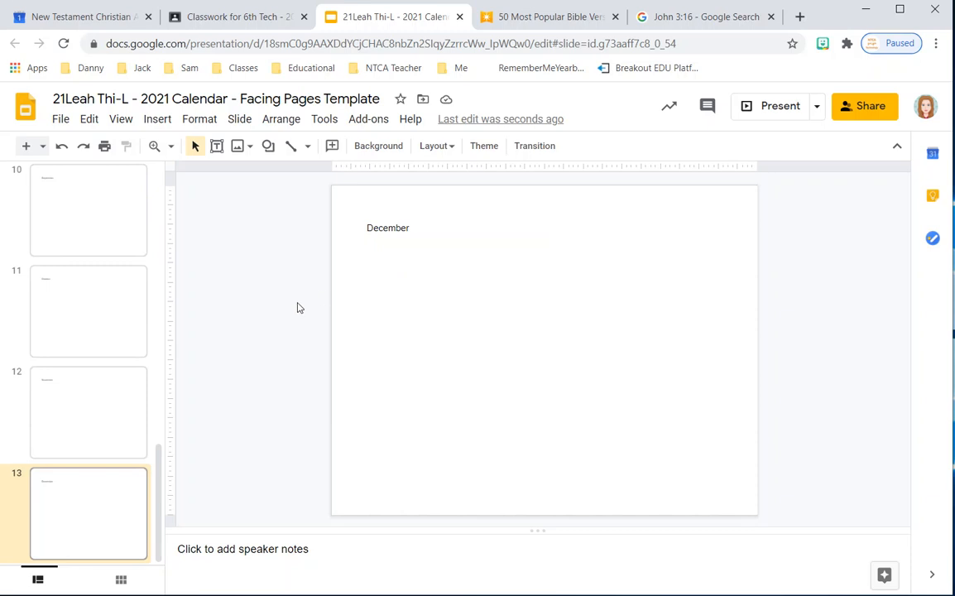
{"action": "left_click", "coordinate": [71, 377]}
{"action": "left_click", "coordinate": [74, 311]}
{"action": "left_click", "coordinate": [82, 219]}
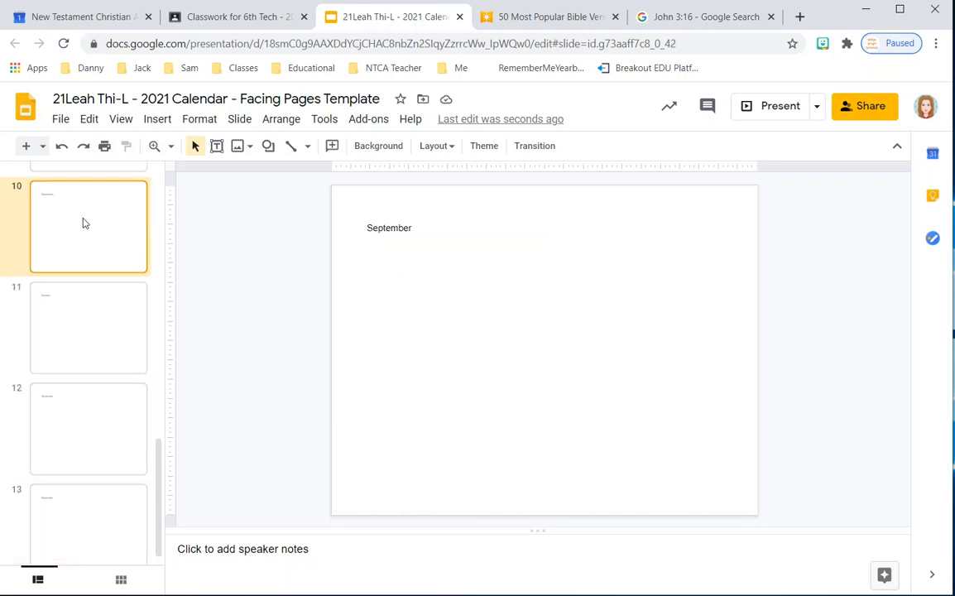
{"action": "scroll", "coordinate": [103, 215], "scroll_direction": "up", "scroll_amount": 3}
{"action": "scroll", "coordinate": [103, 214], "scroll_direction": "up", "scroll_amount": 8}
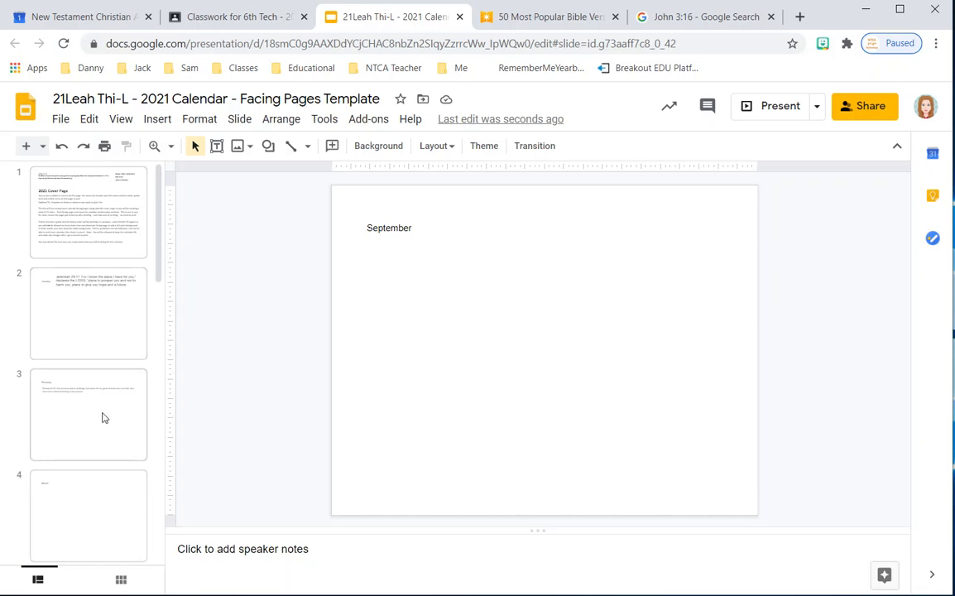
Close the calendar presentation and switch to the 6th Tech Classwork page in Google Classroom.
{"action": "left_click", "coordinate": [459, 16]}
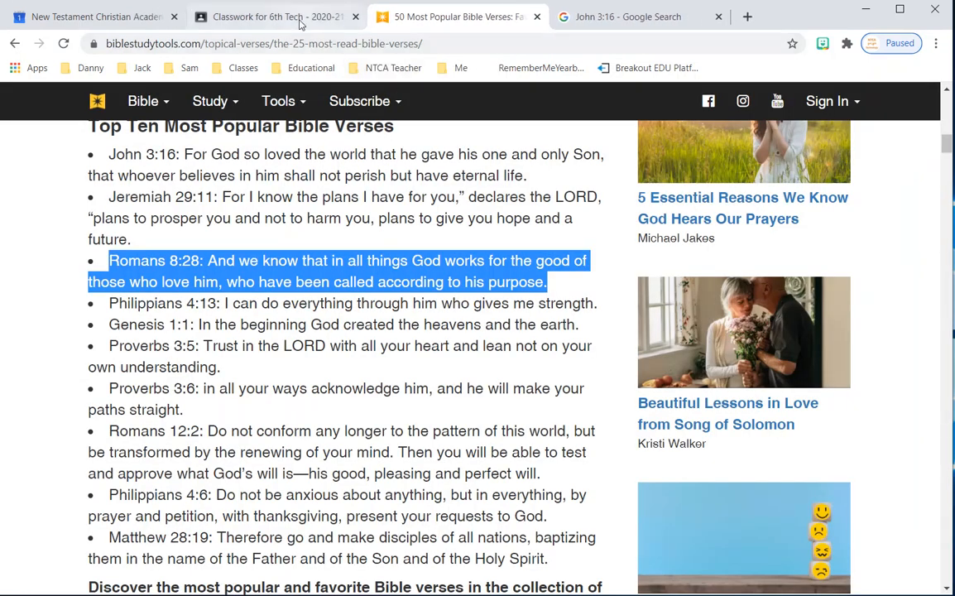
{"action": "left_click", "coordinate": [273, 17]}
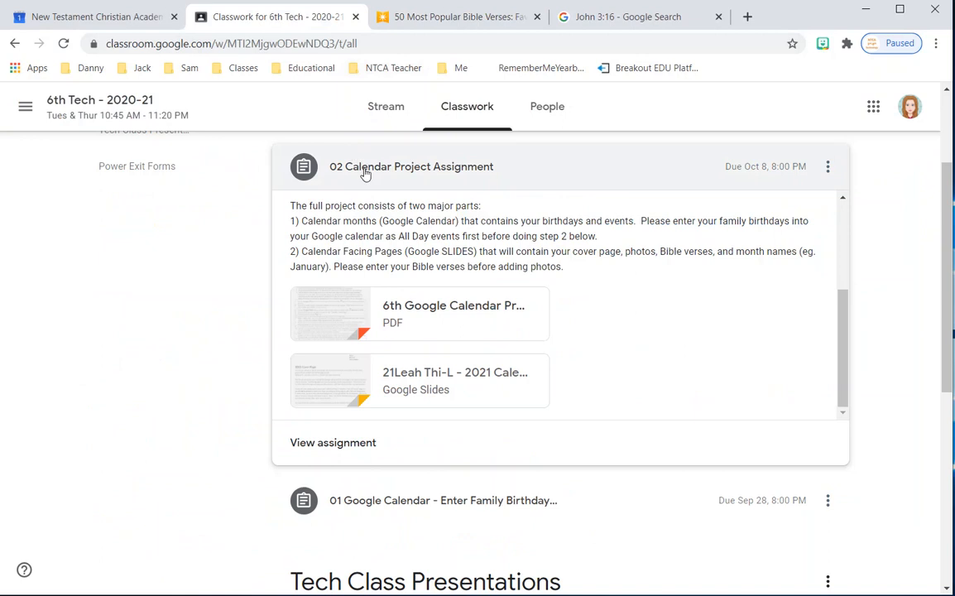